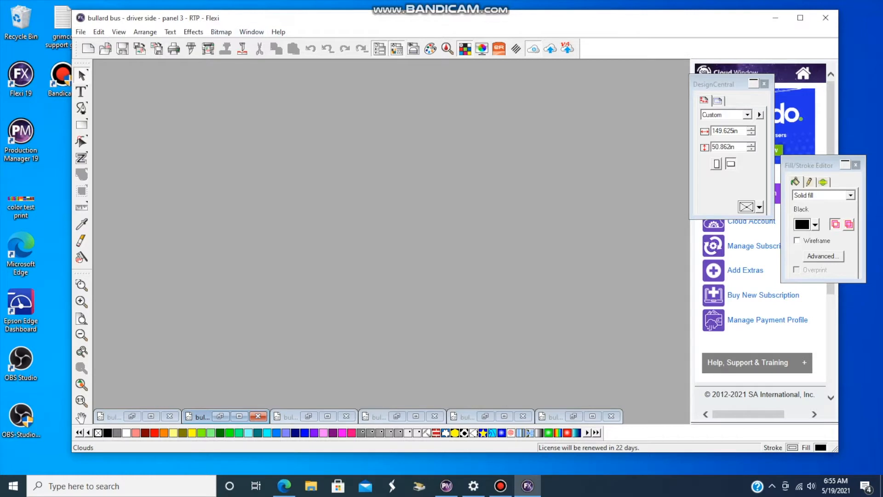
Open plot cut logo - RTP.psd from the to print folder
left_click_drag(255, 19, 271, 16)
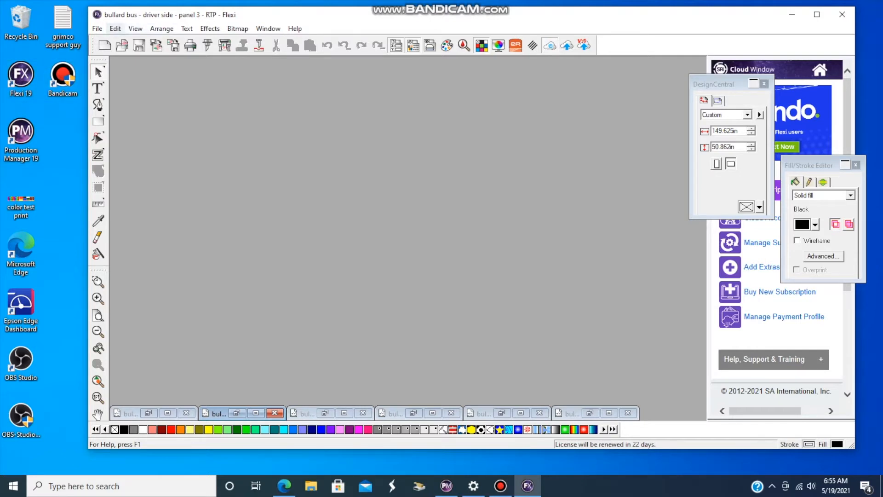
left_click(97, 29)
left_click(120, 54)
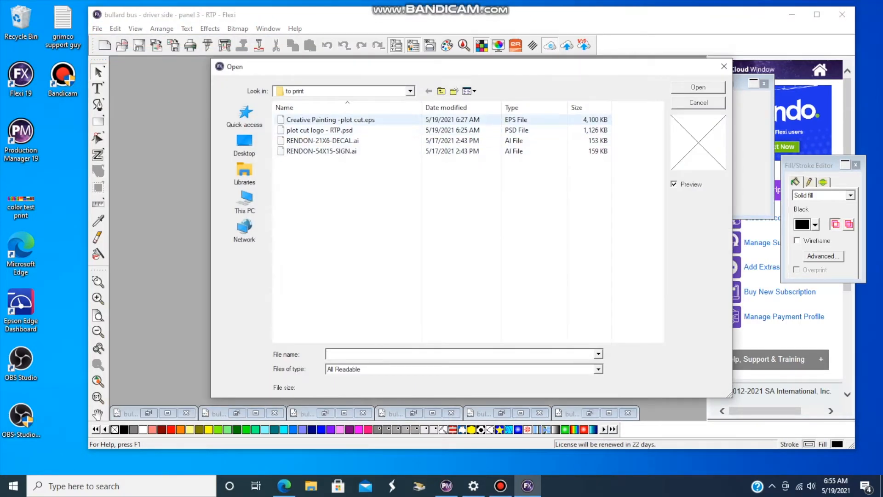
left_click(322, 131)
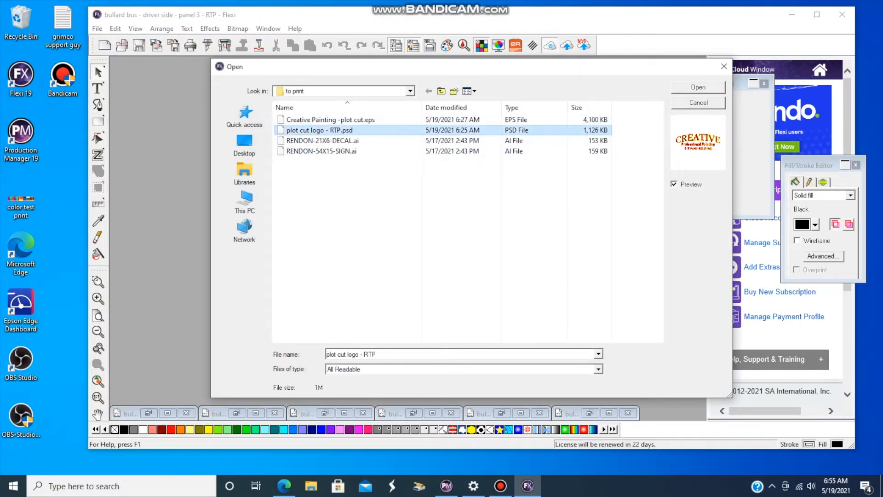
left_click(699, 88)
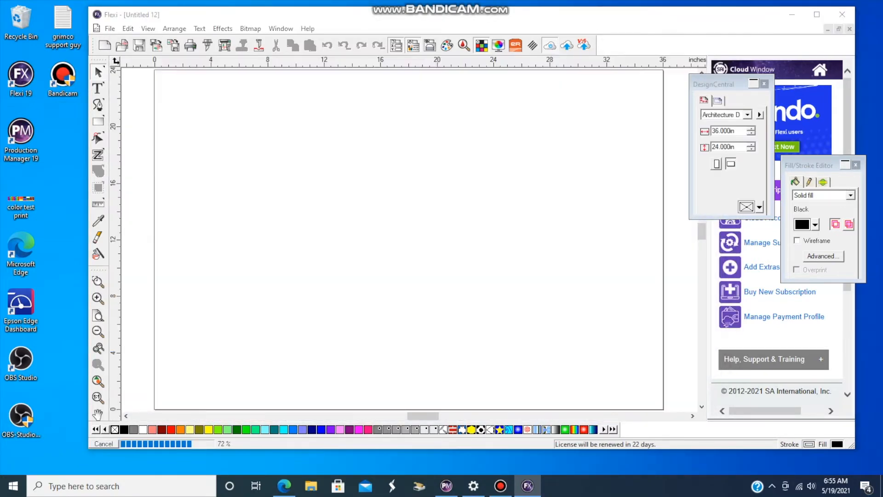
Select the imported logo and generate a Contour Cut line around its lettering
left_click(405, 198)
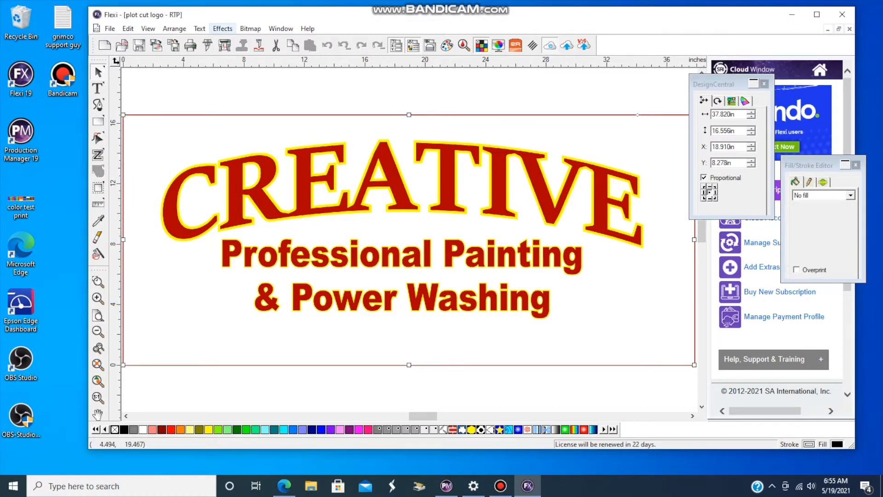
left_click(223, 28)
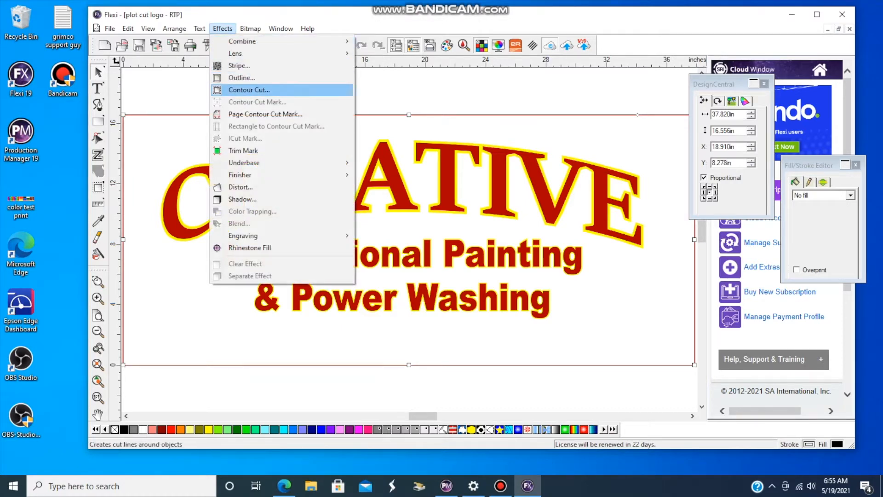
left_click(249, 90)
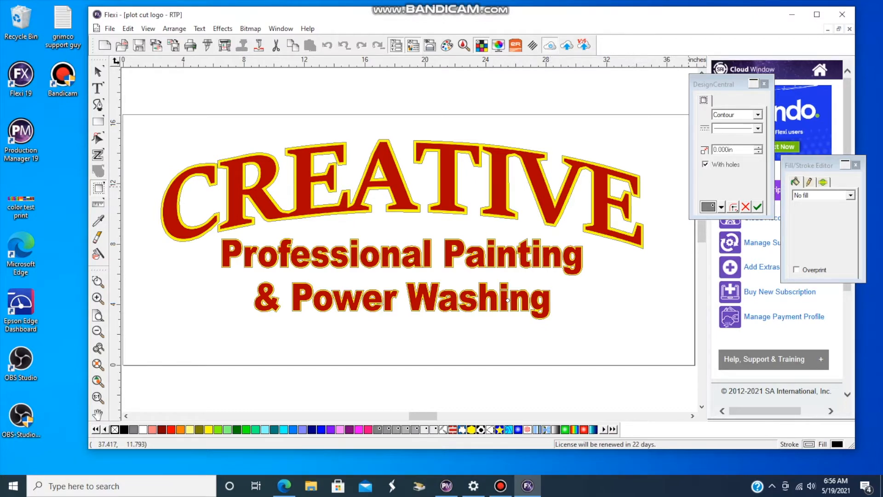
left_click_drag(712, 83, 690, 88)
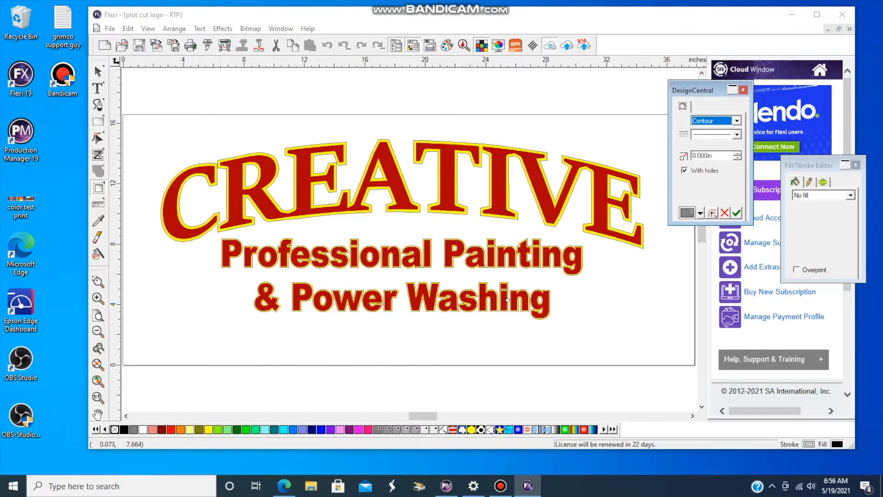
Compare the contour around the letters with and without holes, and apply the contour cut with holes included
left_click(98, 331)
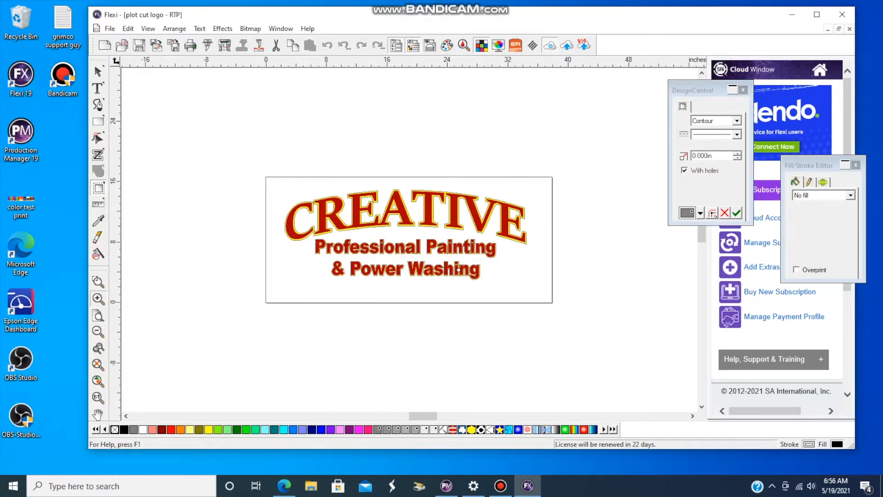
left_click(98, 298)
left_click(98, 298)
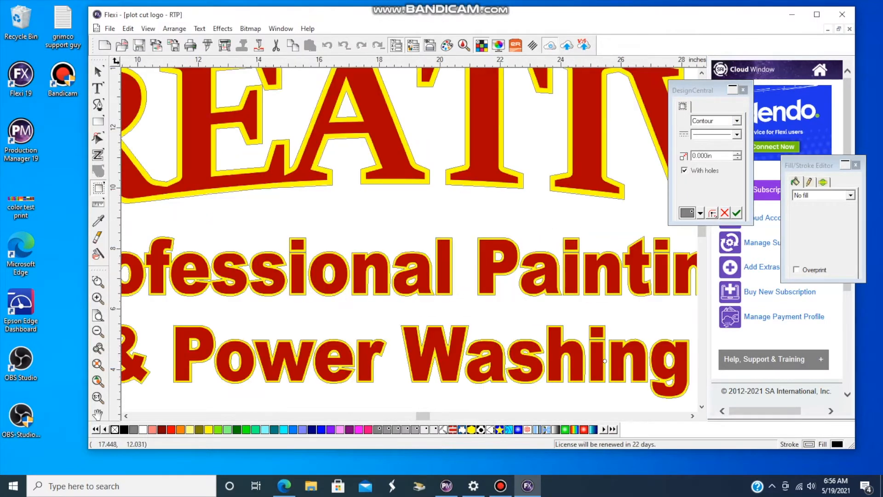
scroll(480, 183, "down", 3)
scroll(480, 184, "up", 3)
left_click_drag(703, 90, 754, 83)
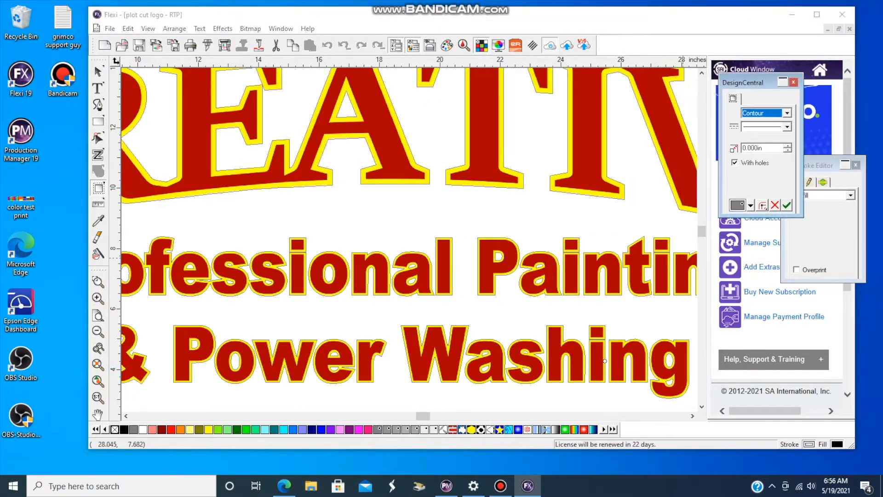
scroll(339, 186, "up", 2)
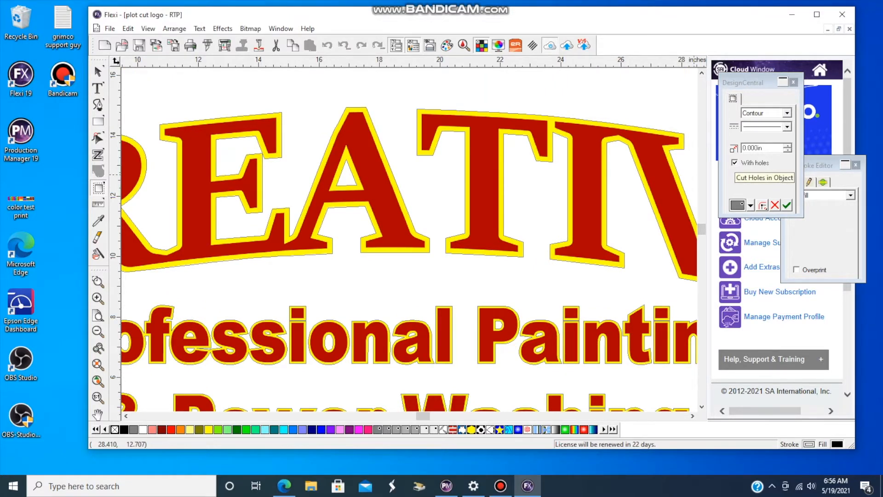
left_click(734, 162)
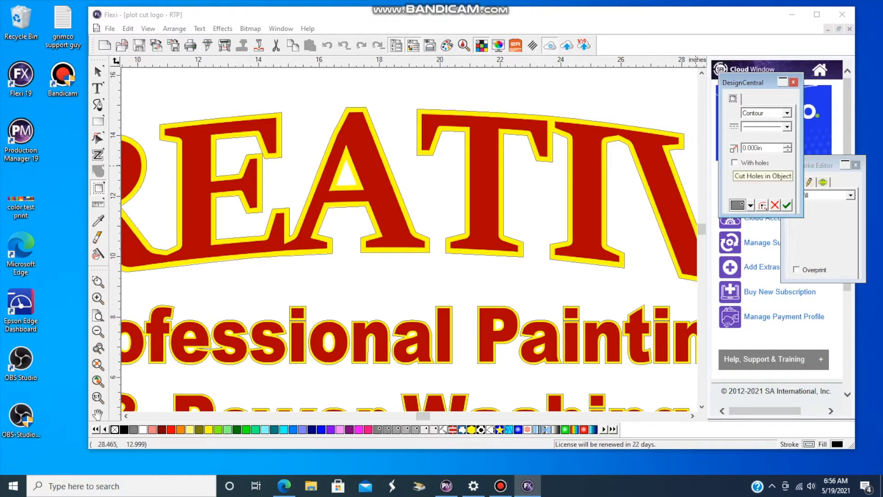
left_click(735, 162)
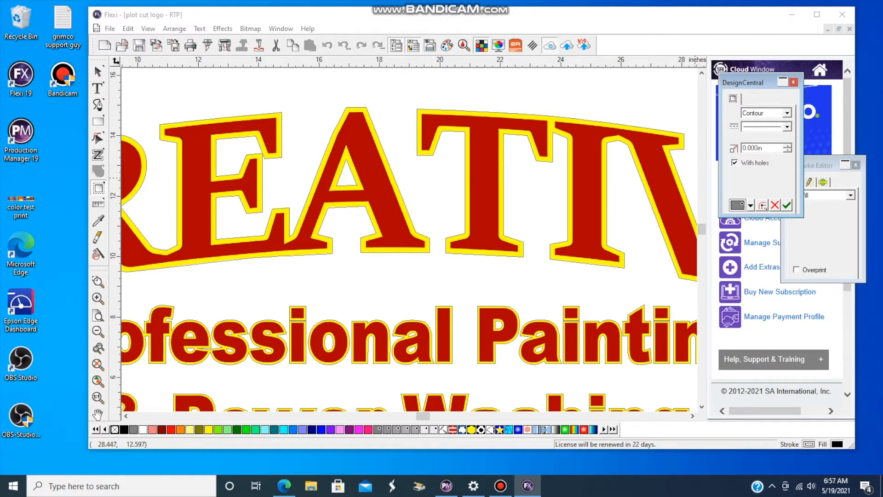
left_click(787, 206)
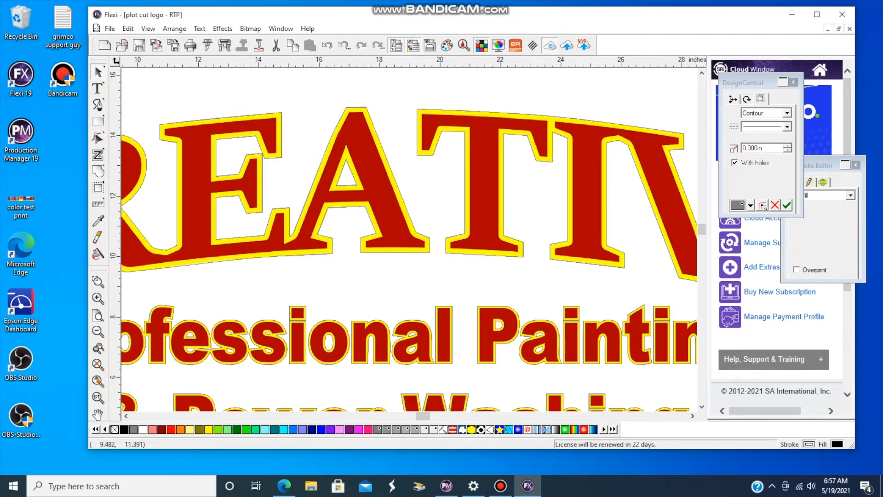
Set up a RIP and Print job for the logo and rotate it so the lettering reads across the roll
left_click(98, 332)
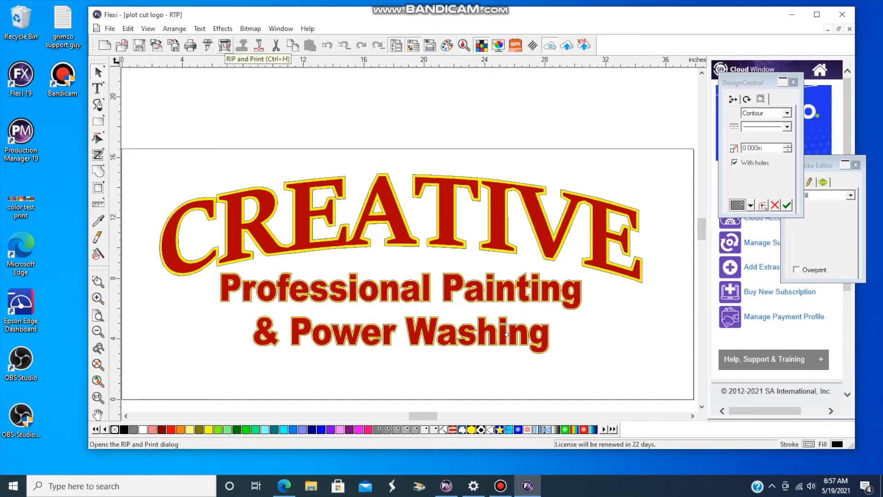
left_click(224, 45)
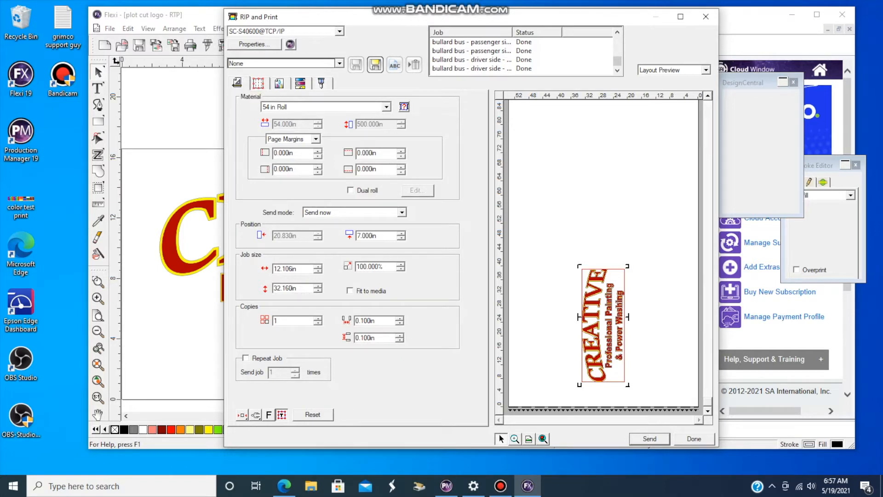
left_click(256, 415)
left_click(255, 429)
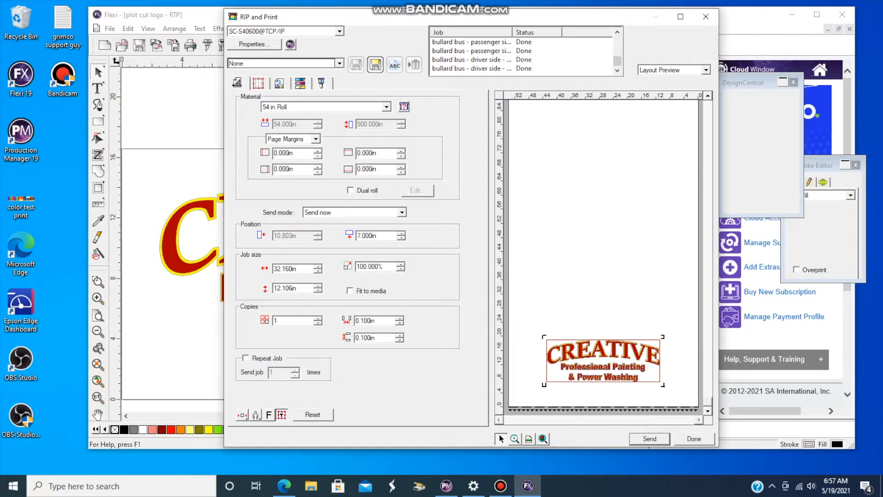
Center the job across the media width and set its position along the feed direction to 6 in
left_click(242, 415)
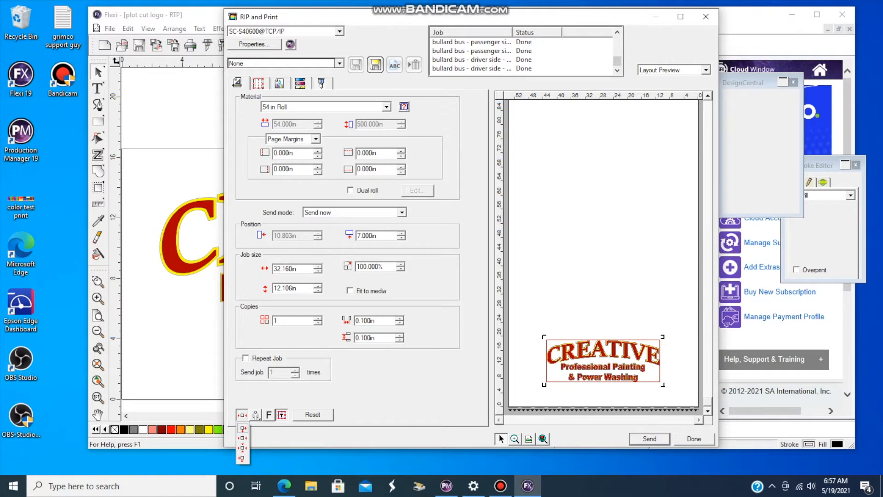
left_click(243, 428)
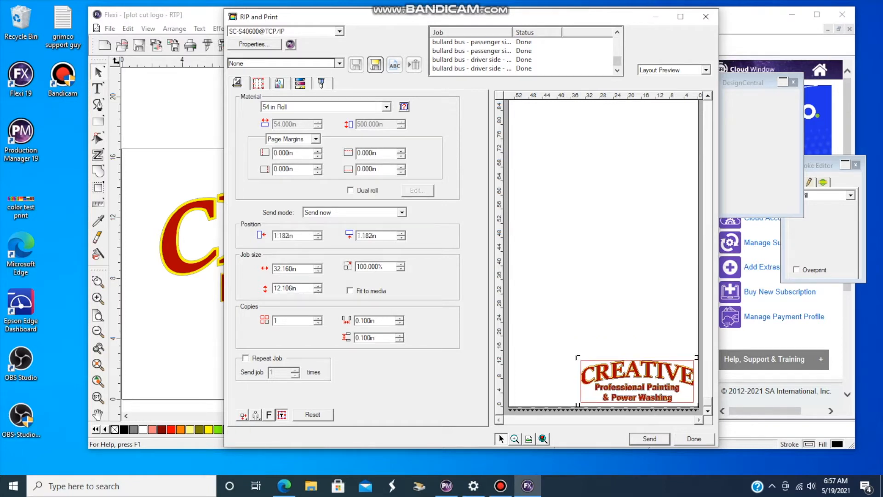
left_click(242, 414)
left_click(243, 438)
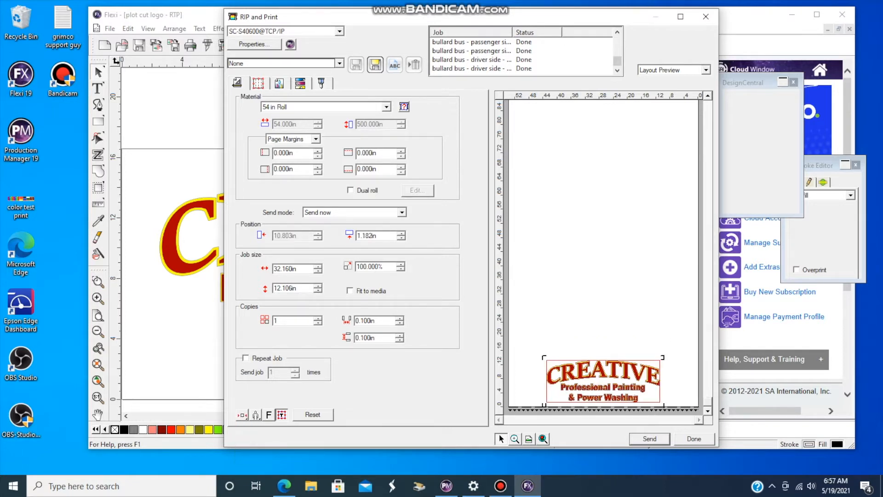
double_click(373, 236)
type("6")
key("Tab")
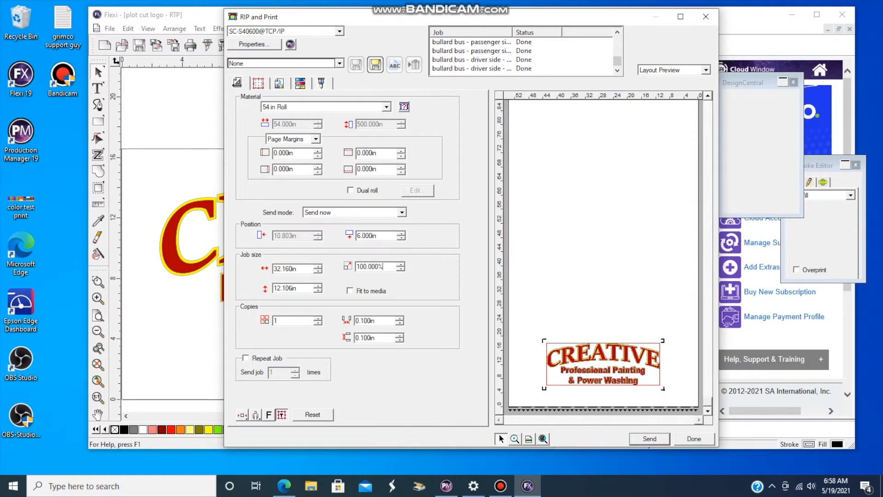
Keep the send mode at Send now and use Mutoh Segment Cutting registration marks for the contour job
left_click(401, 212)
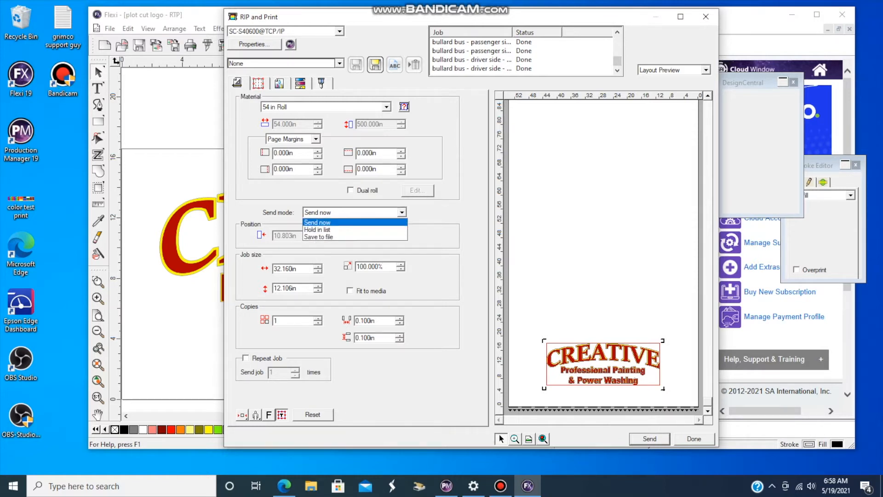
left_click(355, 222)
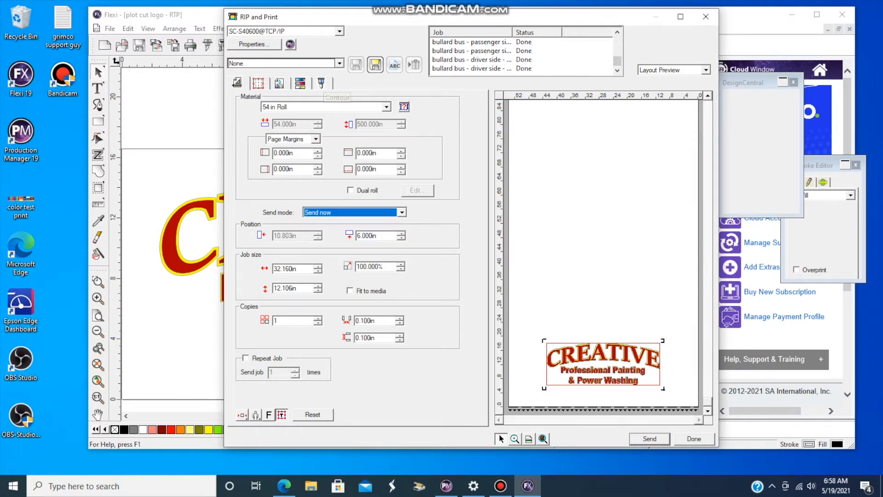
left_click(321, 84)
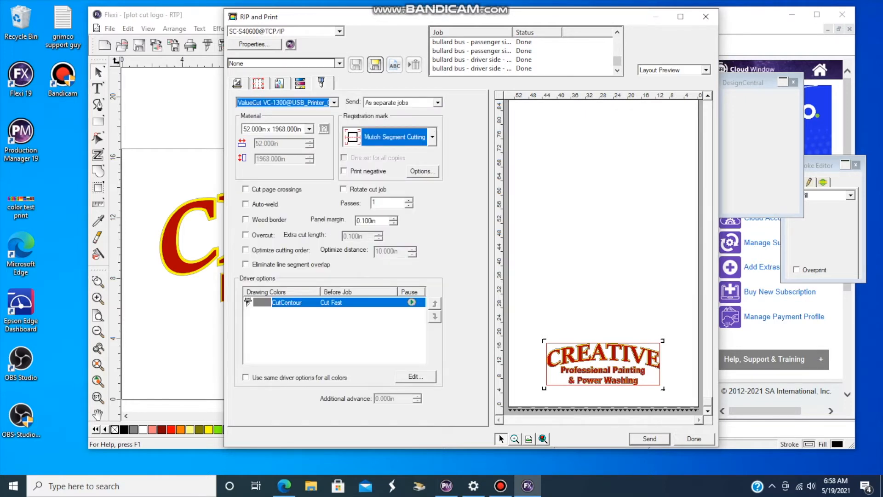
left_click(433, 138)
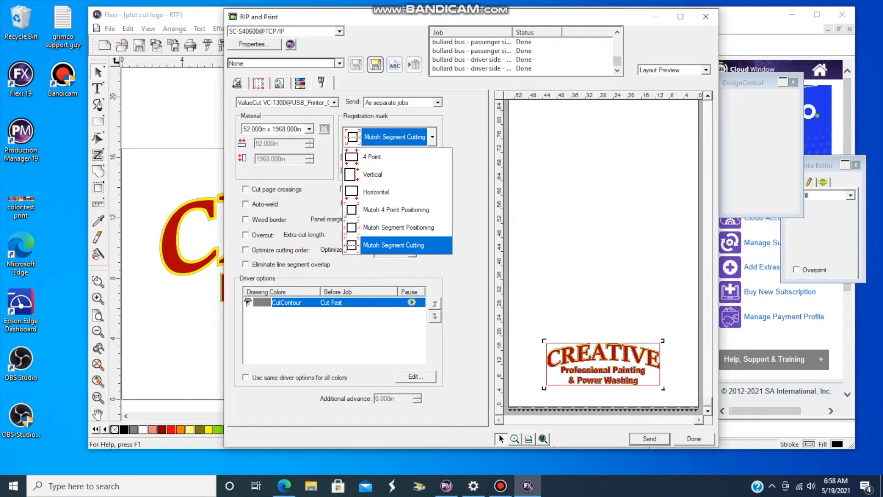
key("Return")
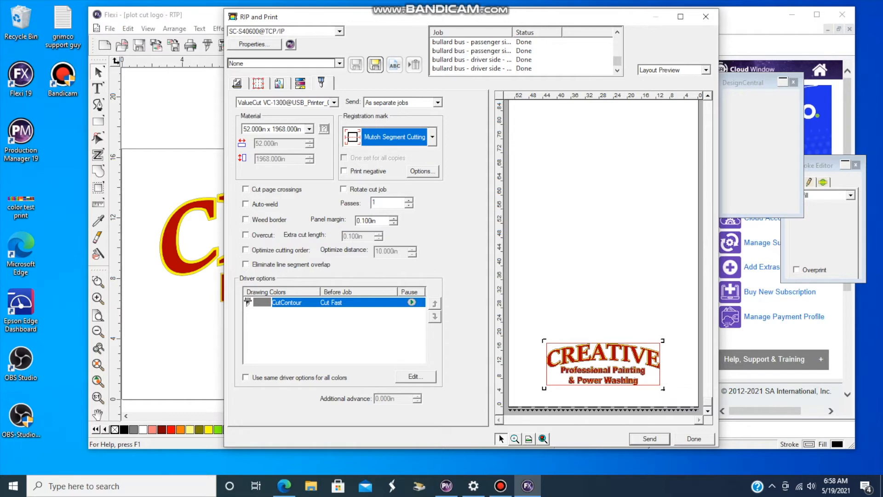
Send the print and cut job, minimize the design window and switch to Production Manager
key("ctrl+Tab")
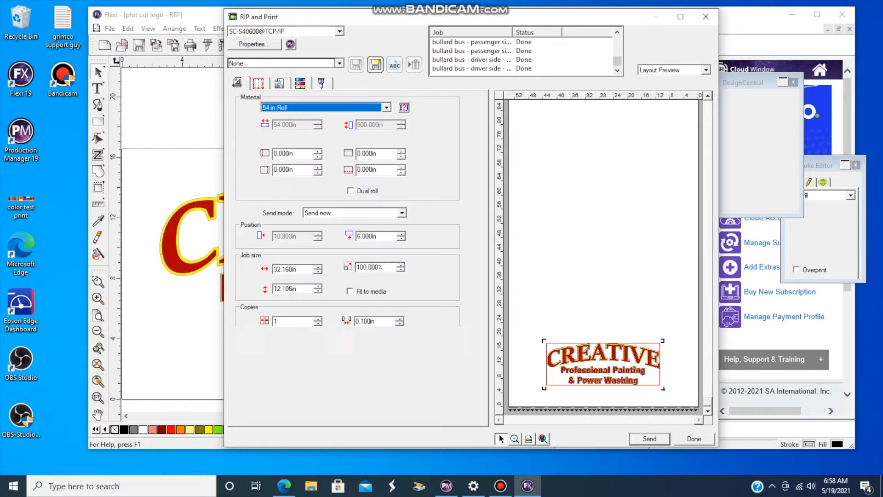
key("Return")
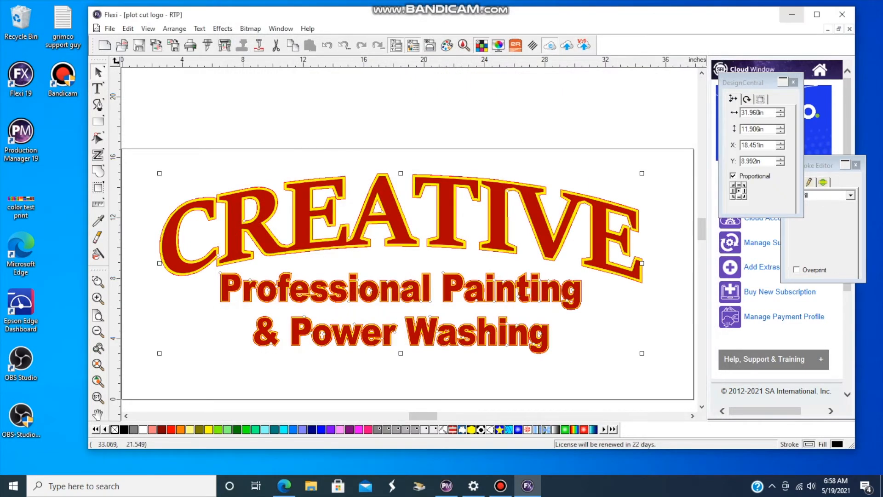
left_click(793, 15)
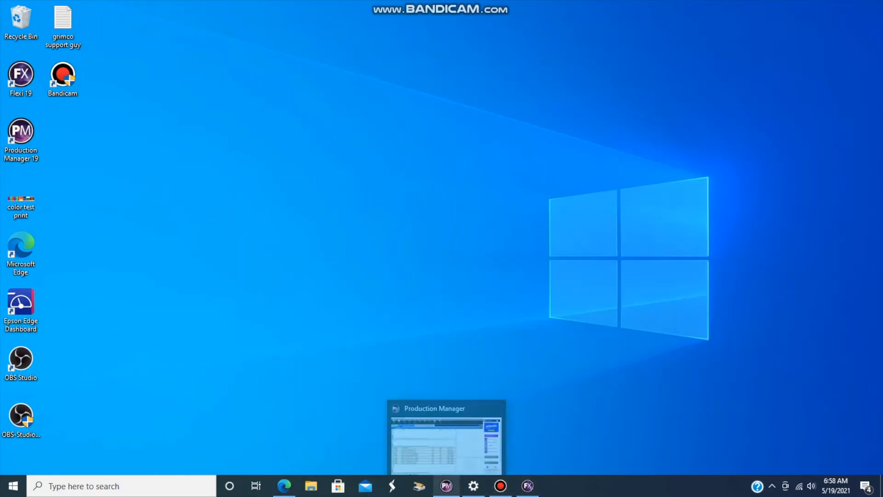
left_click(446, 486)
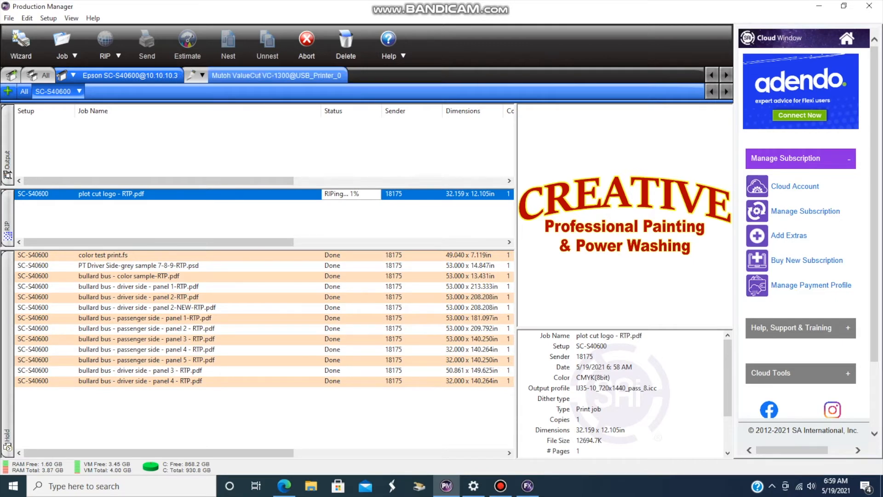
Check the held logo cut job in the Mutoh ValueCut VC-1300 queue, and abort the logo's print job in the Epson SC-S40600 queue
left_click(276, 75)
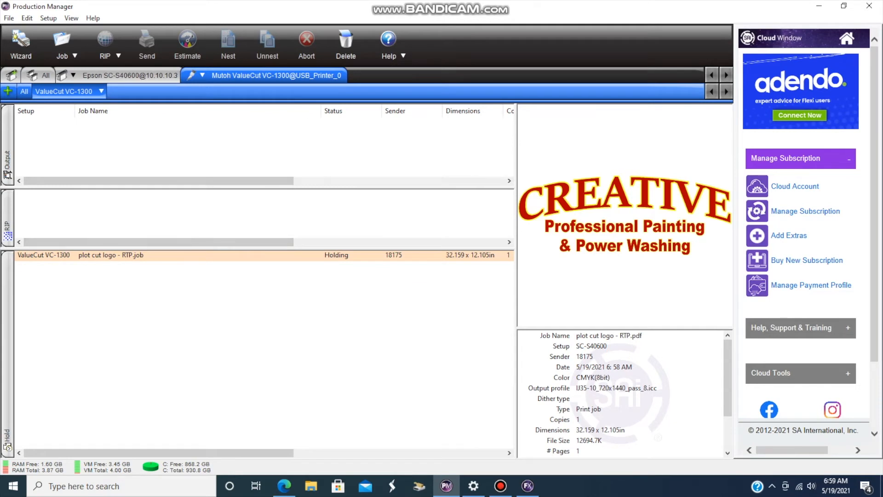
left_click(133, 255)
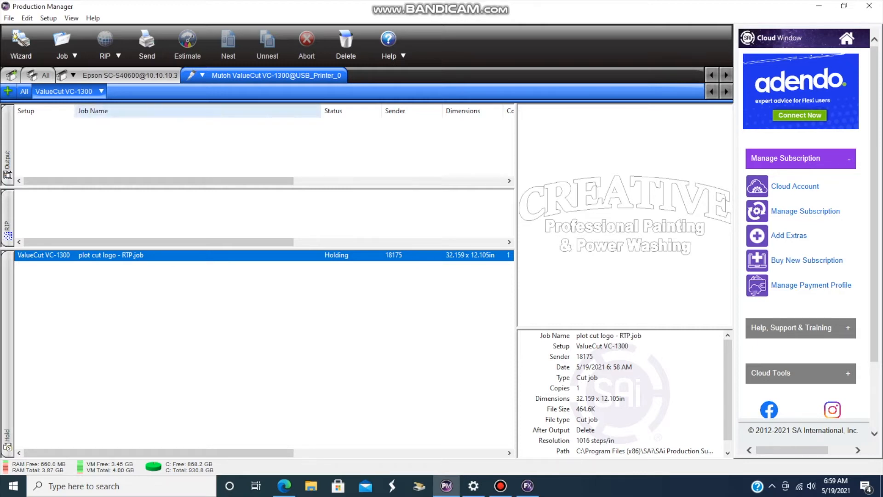
left_click(139, 76)
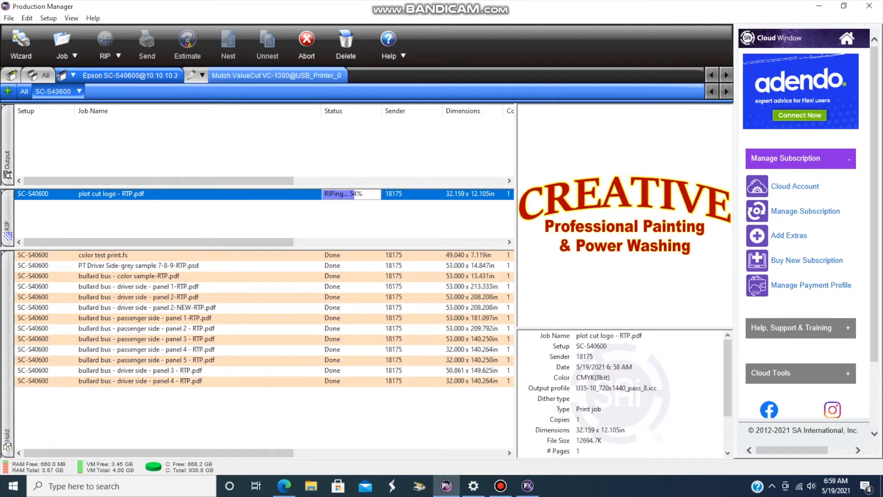
left_click(306, 43)
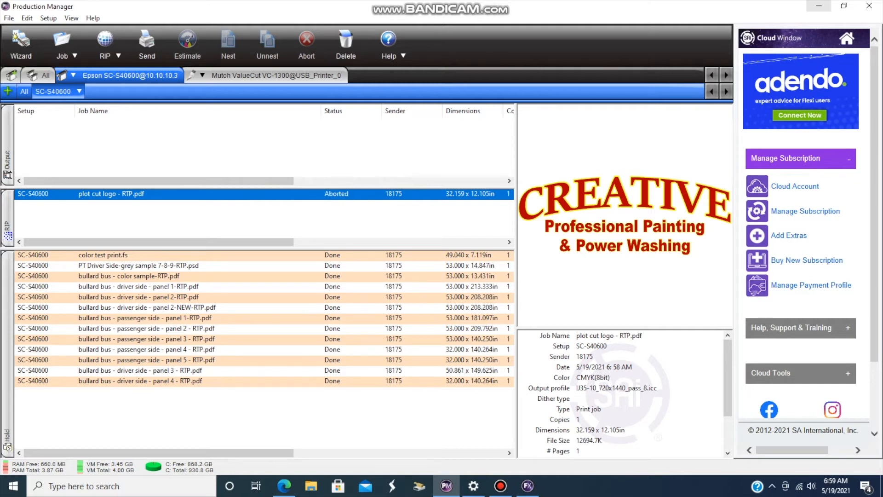
Minimize Production Manager, switch back to Flexi and minimize the plot cut logo document
left_click(819, 6)
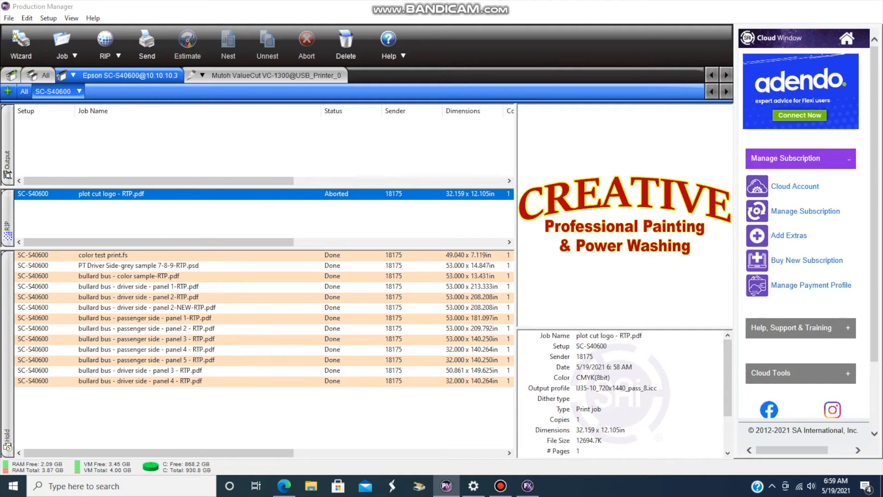
left_click(500, 486)
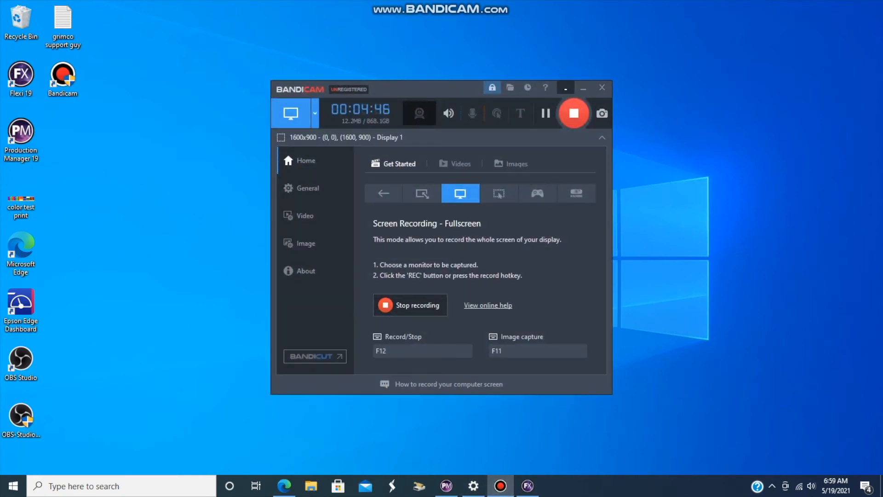
left_click(584, 87)
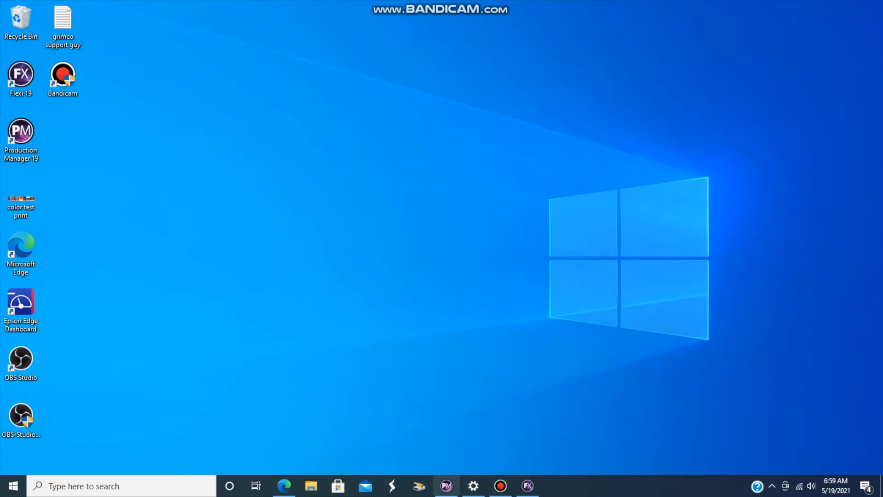
left_click(528, 485)
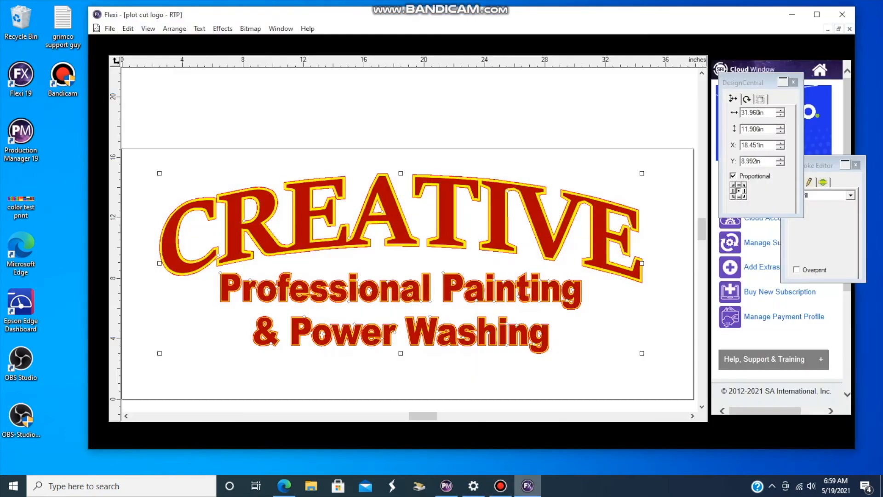
left_click(828, 29)
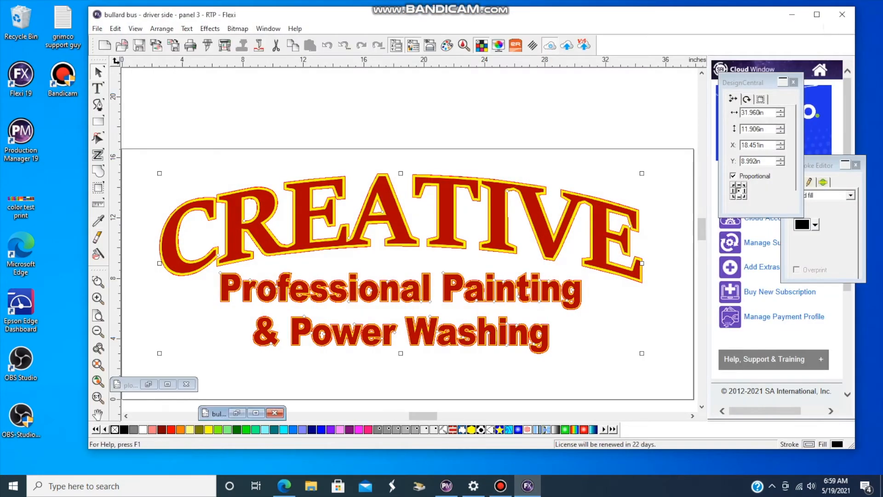
Open the file "Creative Painting -plot cut.eps" from the "to print" folder
left_click(97, 28)
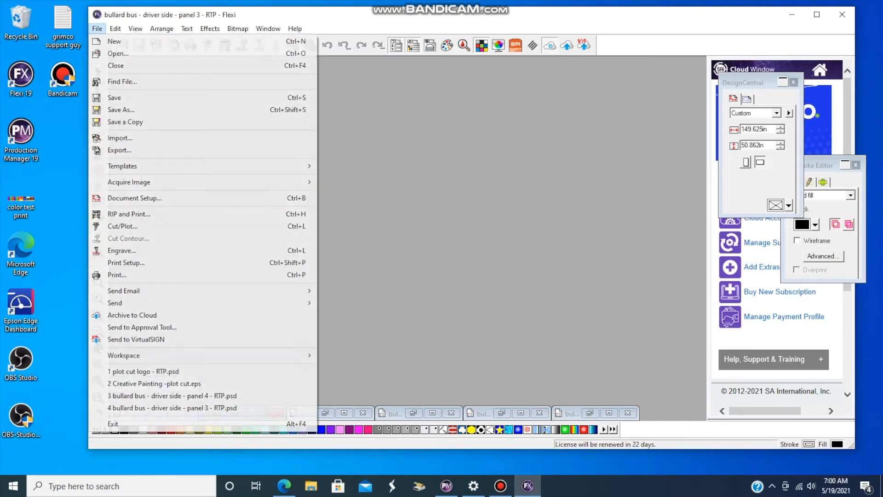
left_click(118, 54)
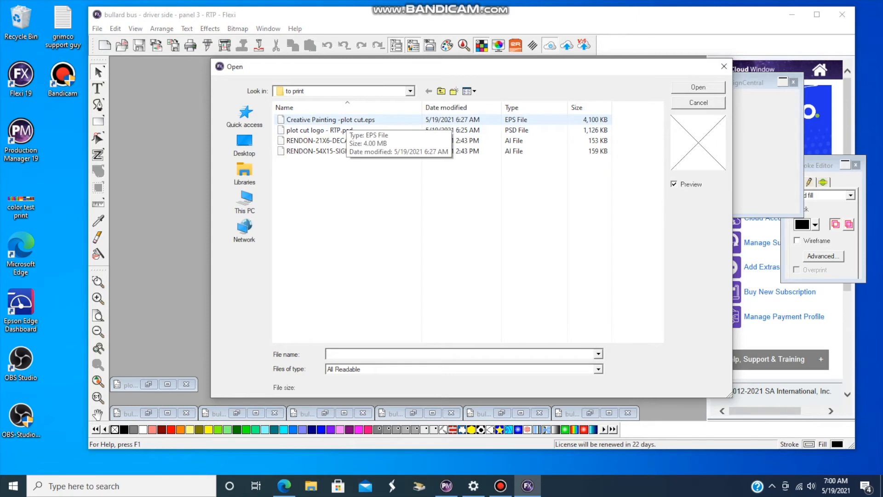
left_click(348, 121)
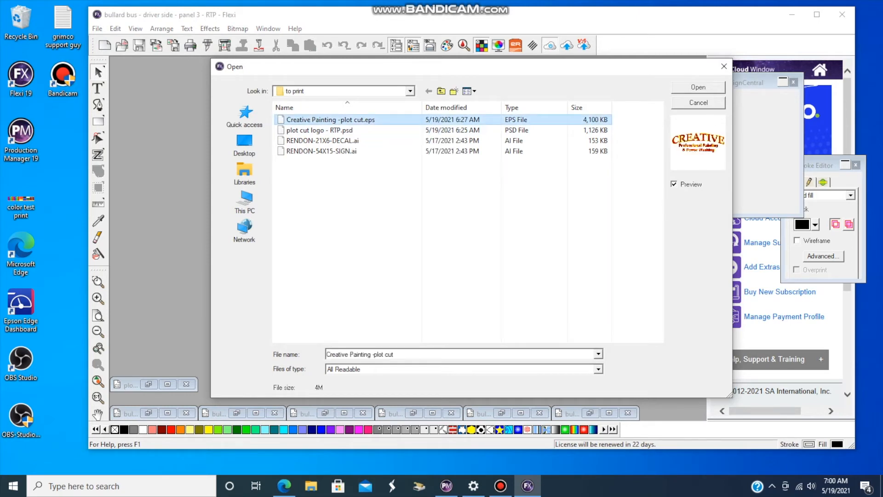
left_click(698, 87)
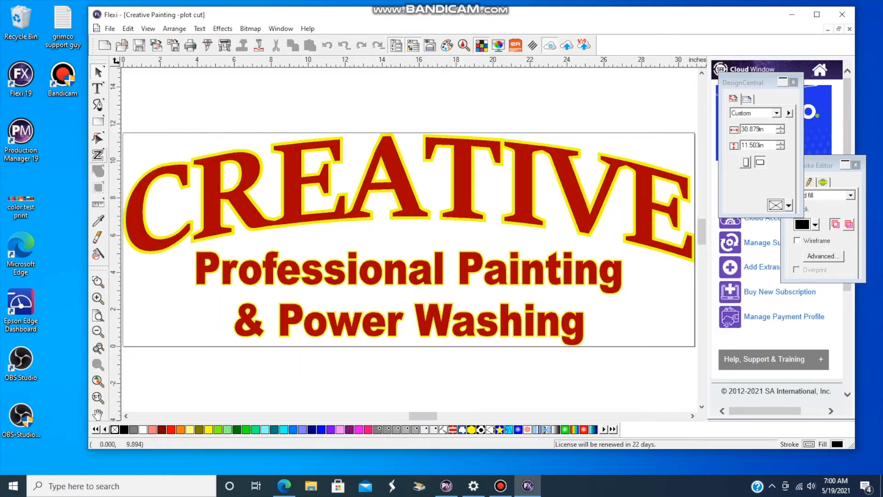
Unmask the imported logo artwork and delete the black rectangle that covers it
left_click(230, 193)
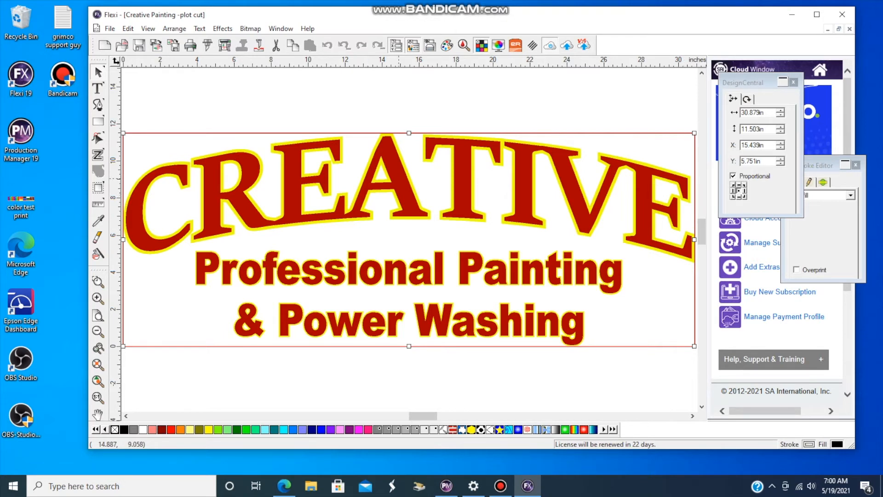
right_click(399, 178)
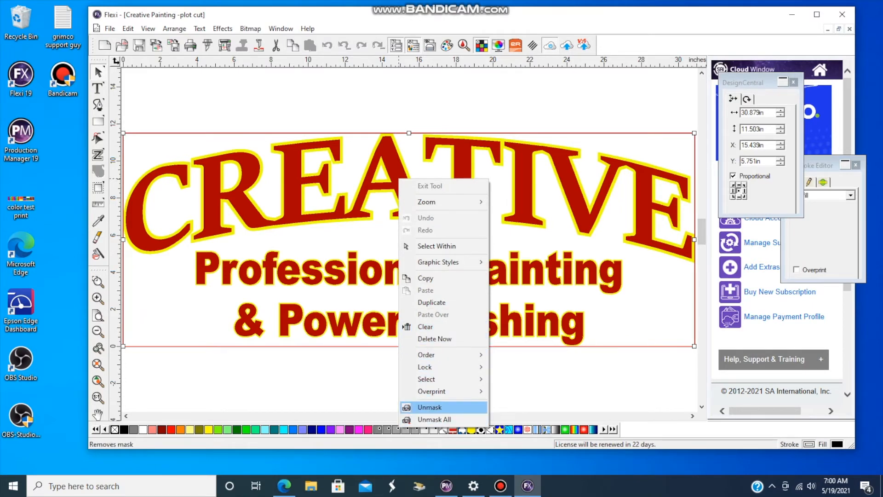
left_click(429, 407)
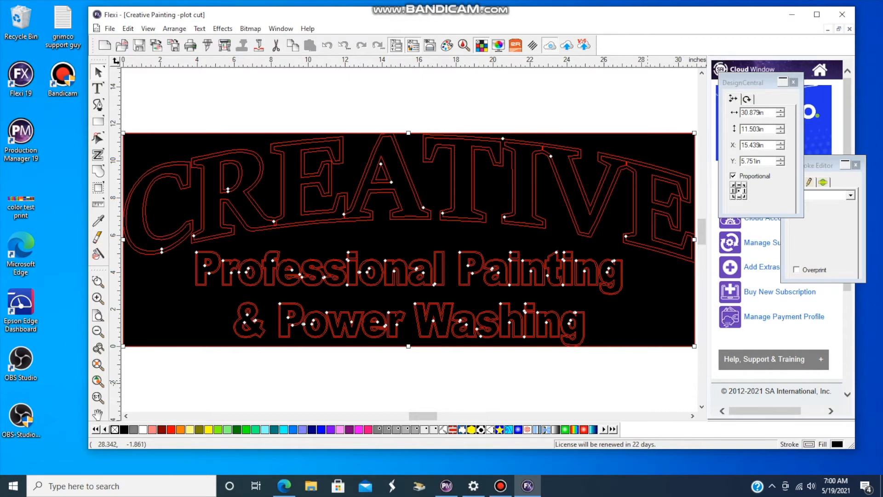
key("Delete")
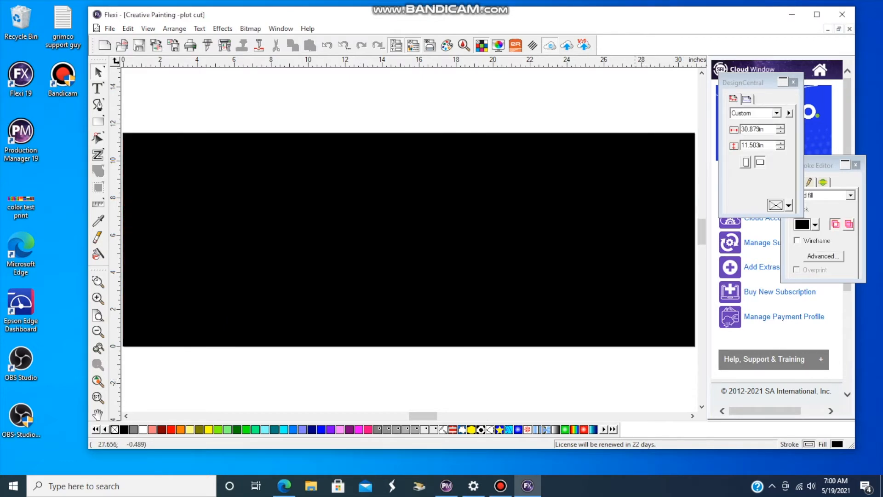
left_click(687, 342)
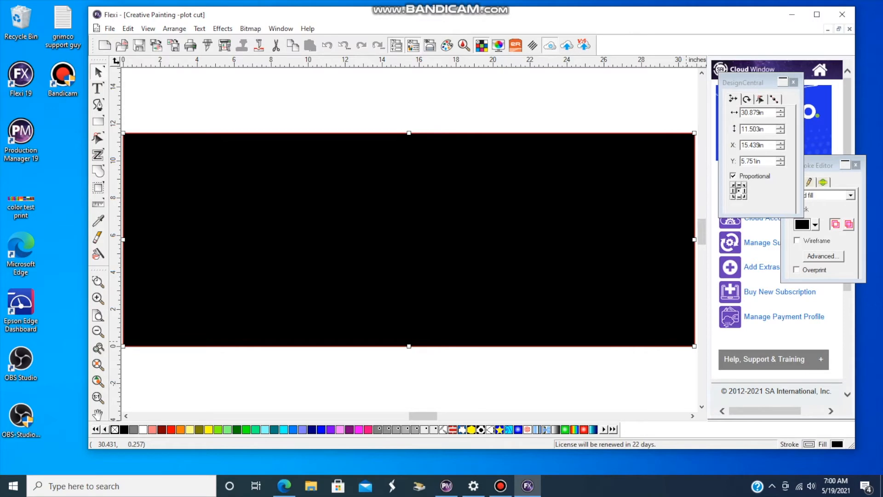
key("Delete")
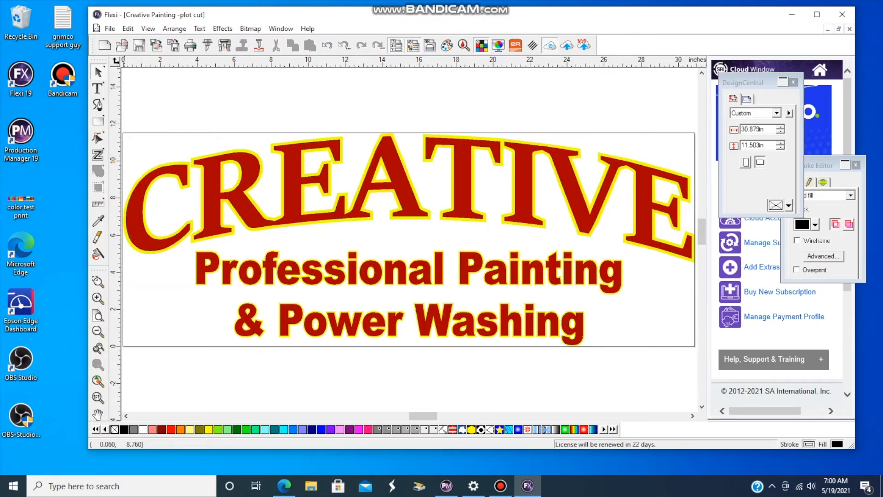
Select all the parts of the logo and group them into one object
left_click(98, 331)
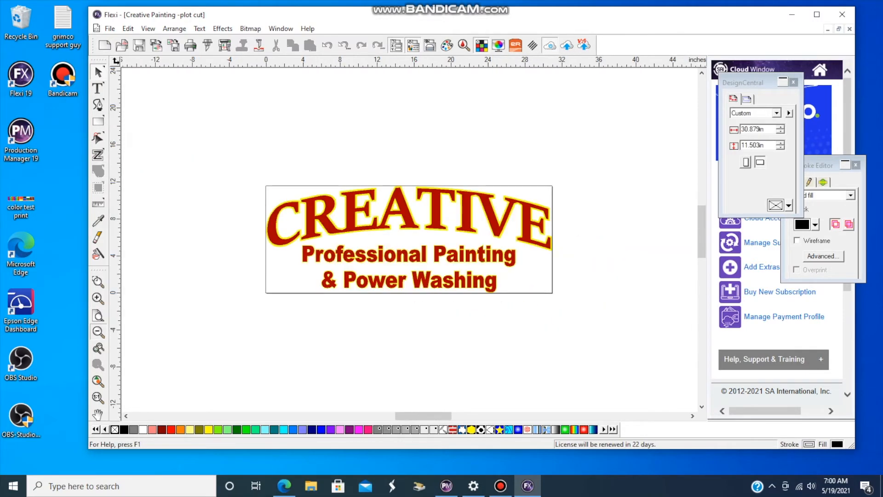
left_click_drag(247, 153, 569, 336)
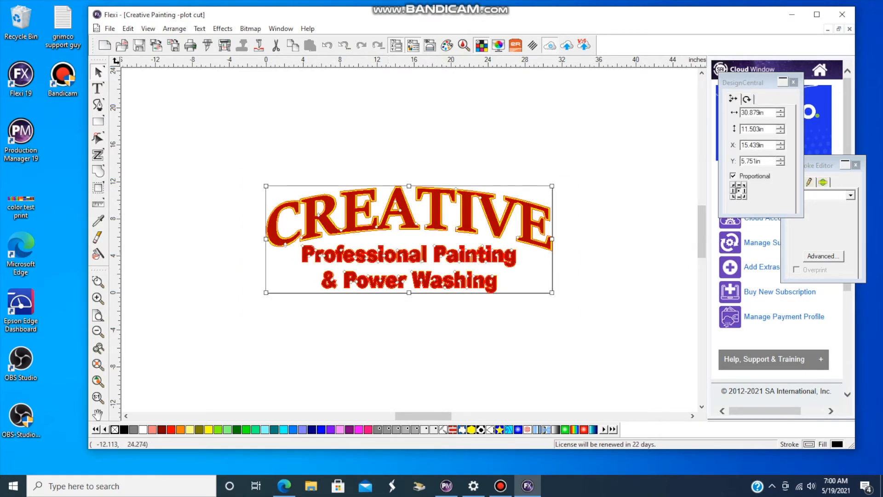
left_click(174, 28)
mouse_move(198, 42)
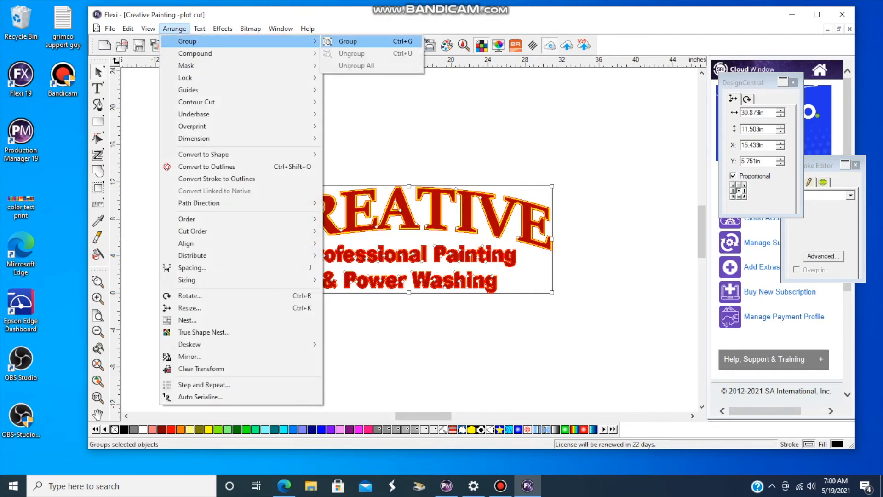
left_click(348, 42)
left_click(174, 29)
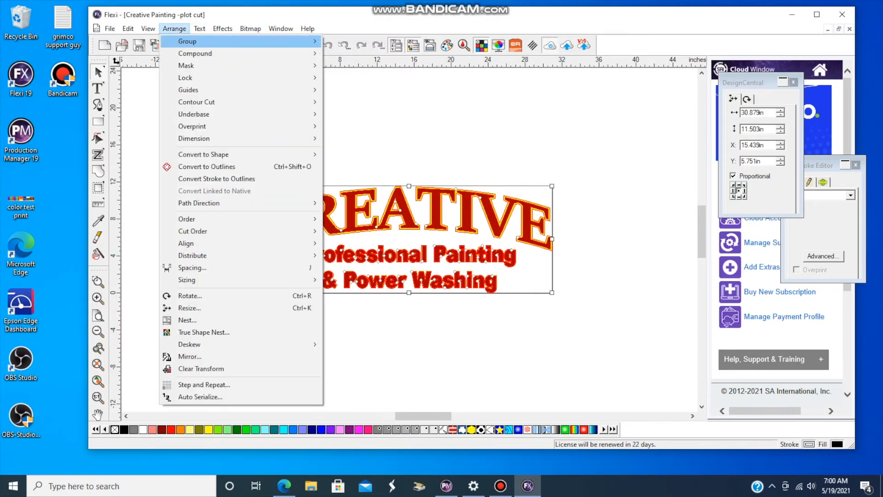
left_click(348, 41)
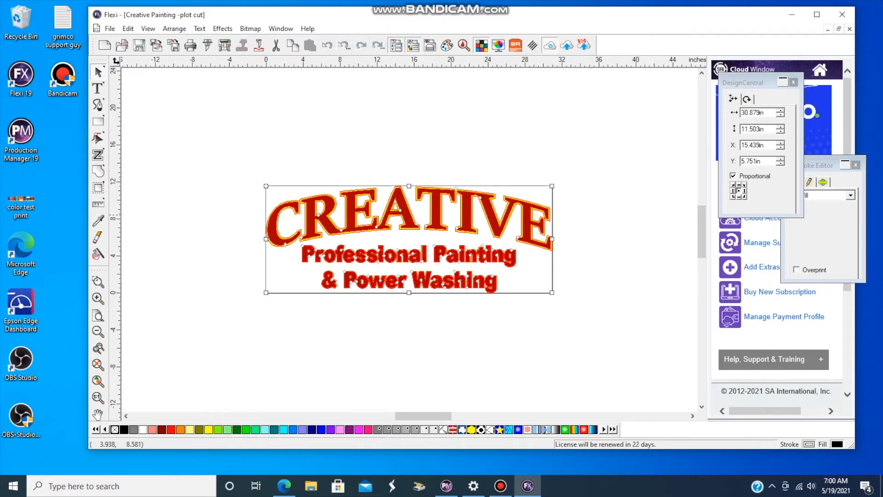
Select the grouped logo and scale it proportionally to a height of 32 in
left_click(374, 142)
left_click(359, 208)
left_click(356, 151)
left_click(361, 207)
left_click_drag(765, 129, 741, 129)
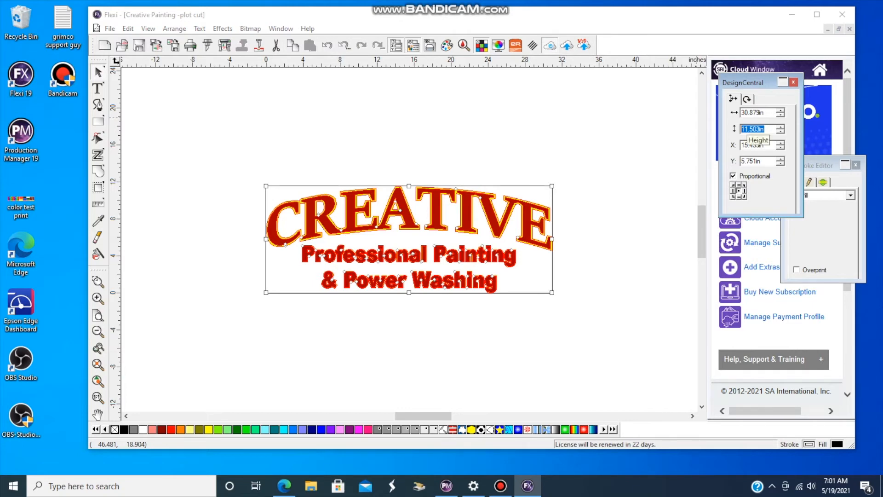
type("32")
key("Return")
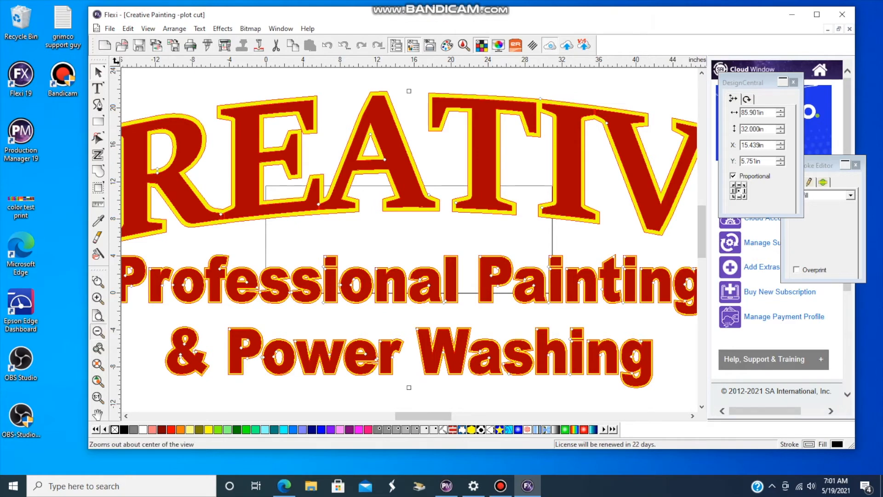
Apply a Contour-type contour cut with holes and a 0.000 in offset to the enlarged logo
left_click(98, 331)
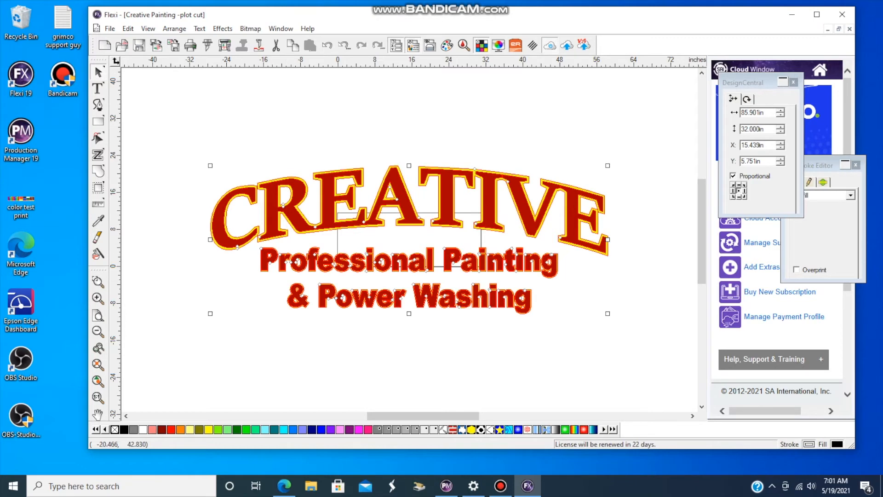
left_click(222, 28)
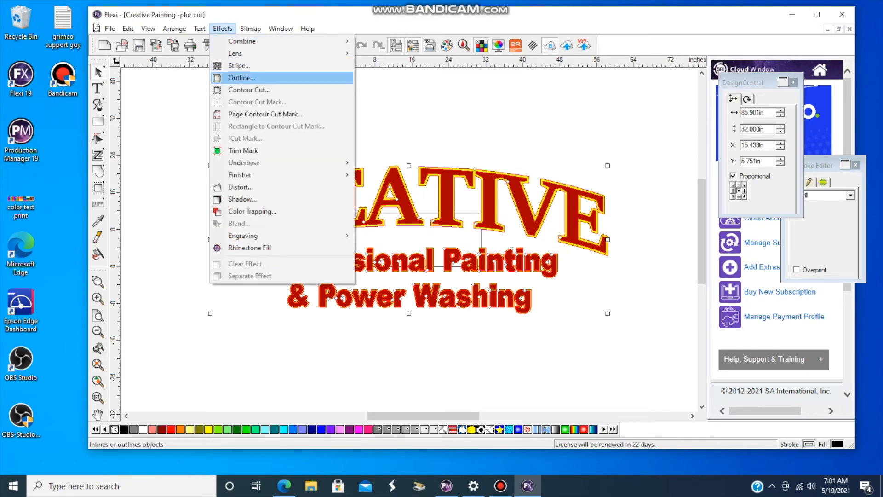
left_click(248, 90)
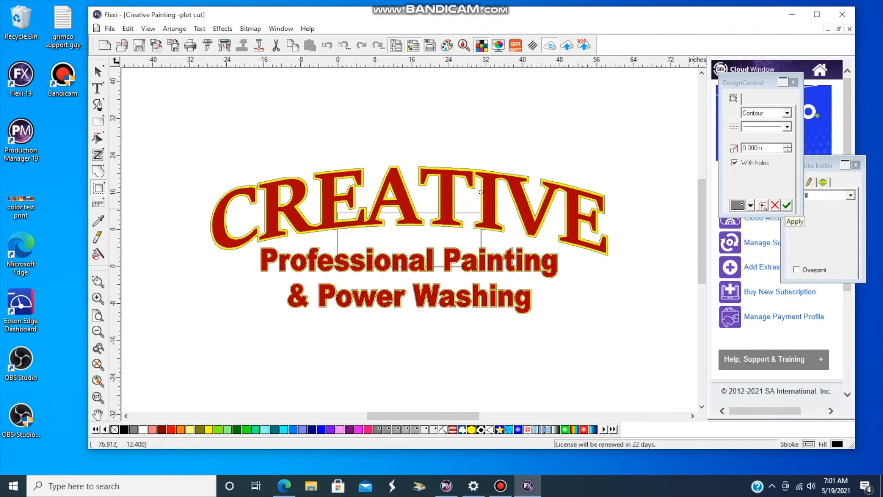
left_click(787, 205)
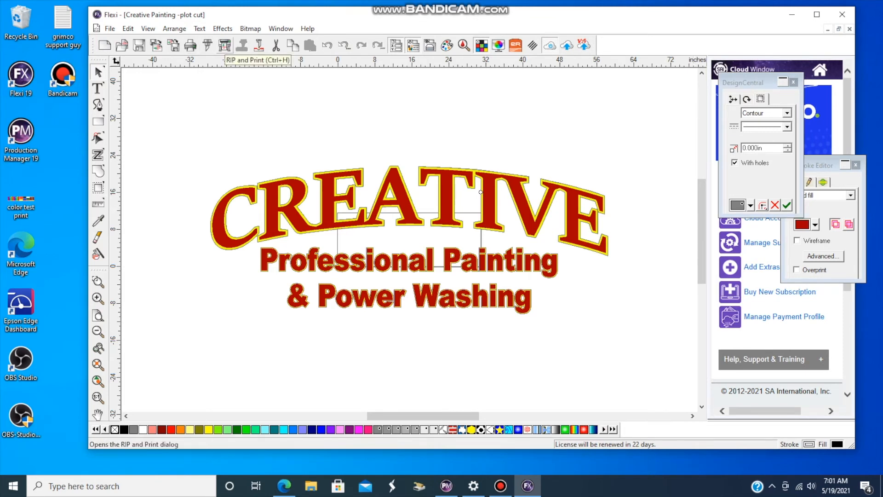
Open the RIP and Print setup and rotate the job so the logo runs lengthwise along the 54 in roll
left_click(224, 45)
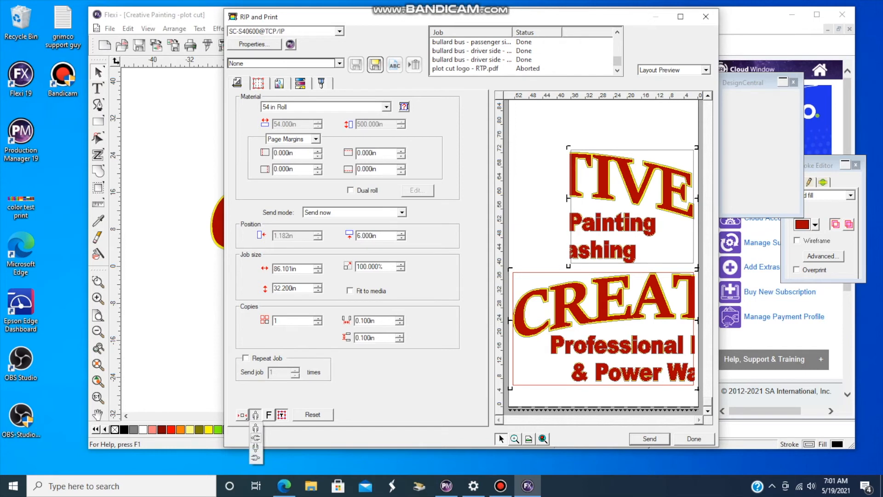
left_click(256, 416)
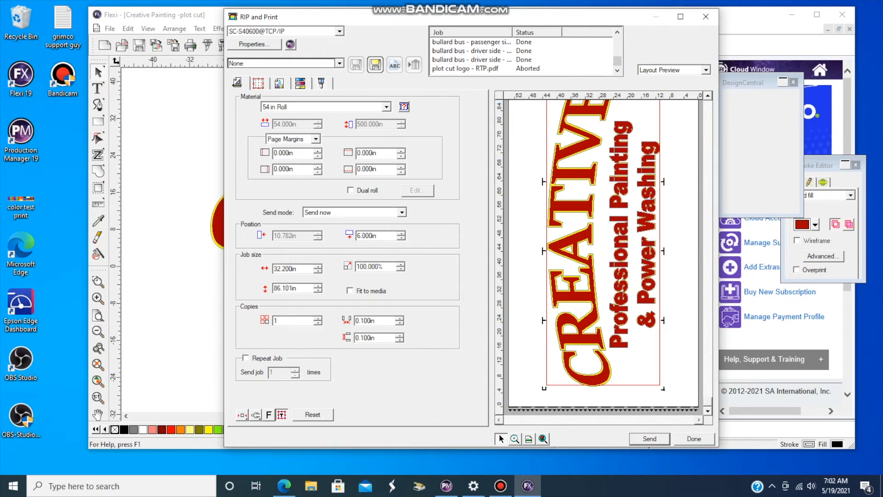
Try Mutoh 4 Point Positioning registration marks for the contour job, check the layout preview, and return to Mutoh Segment Cutting
left_click(322, 83)
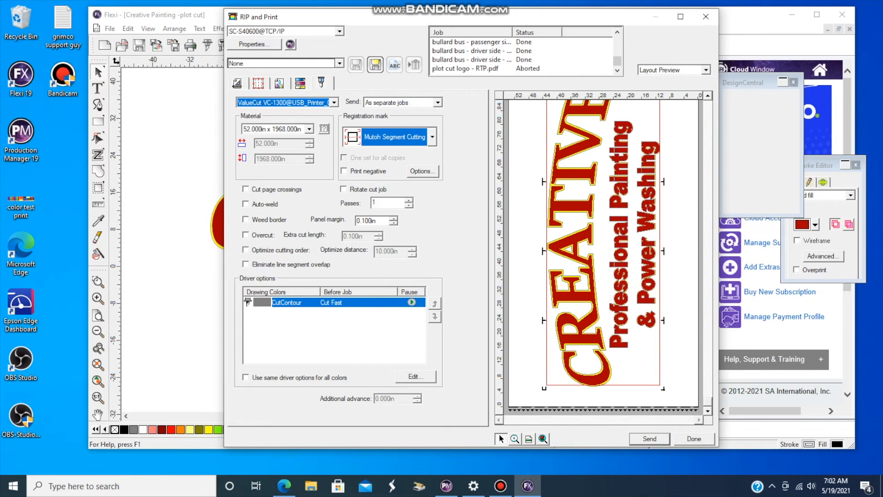
left_click(432, 137)
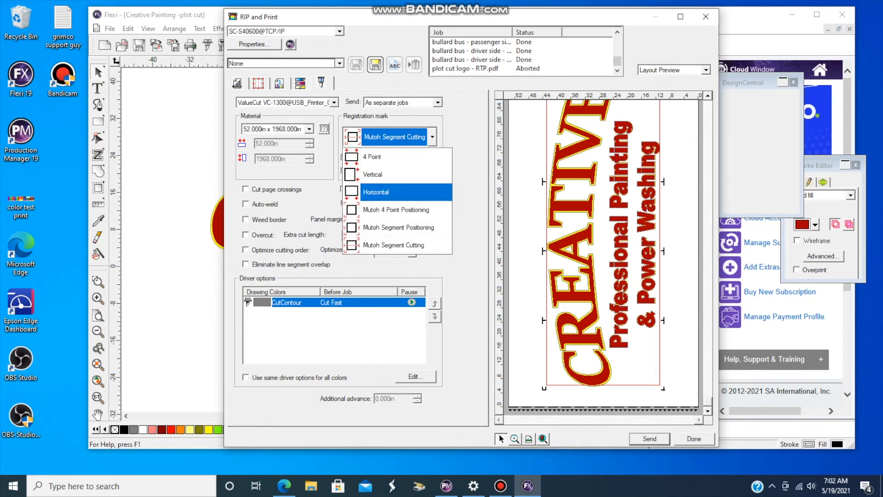
key("Down")
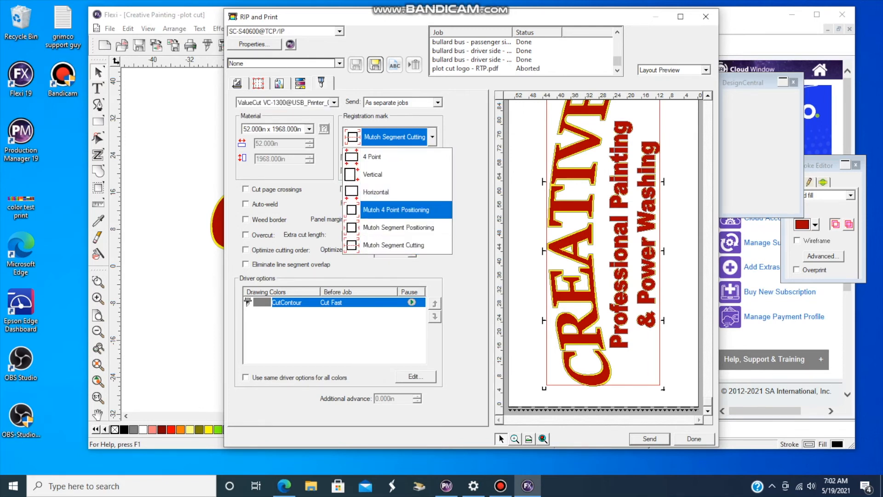
key("Return")
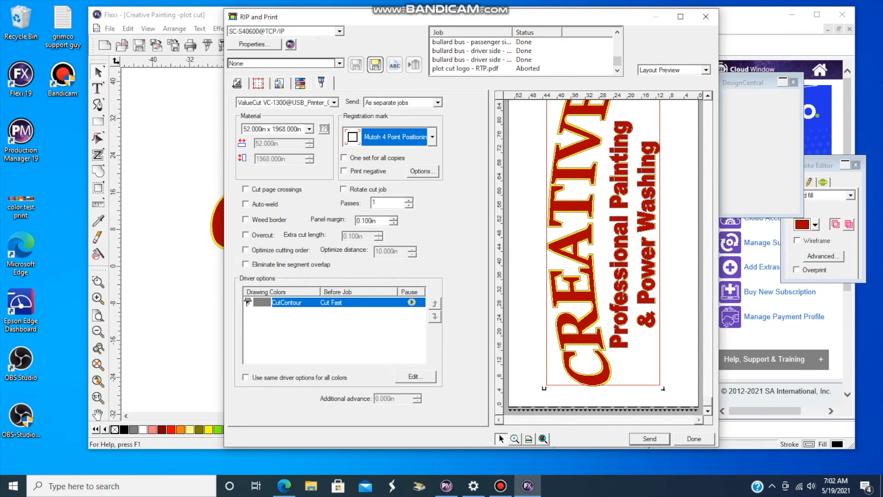
left_click(708, 328)
left_click_drag(708, 334, 708, 401)
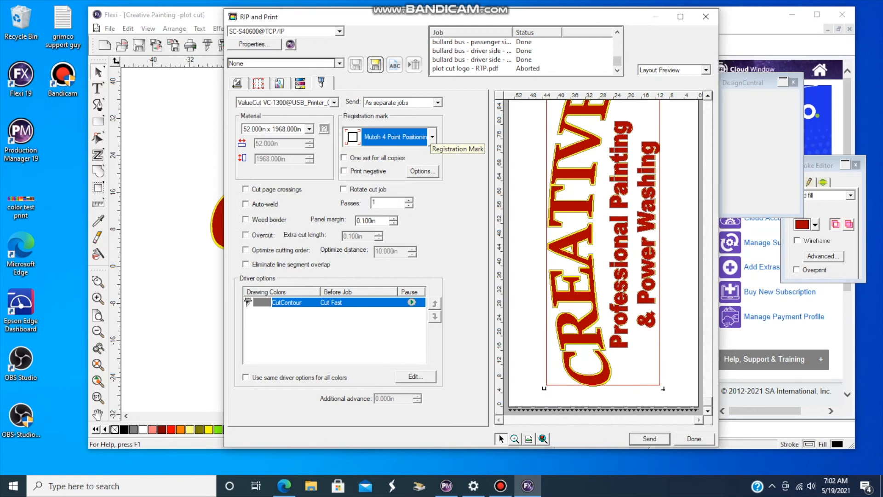
left_click(432, 137)
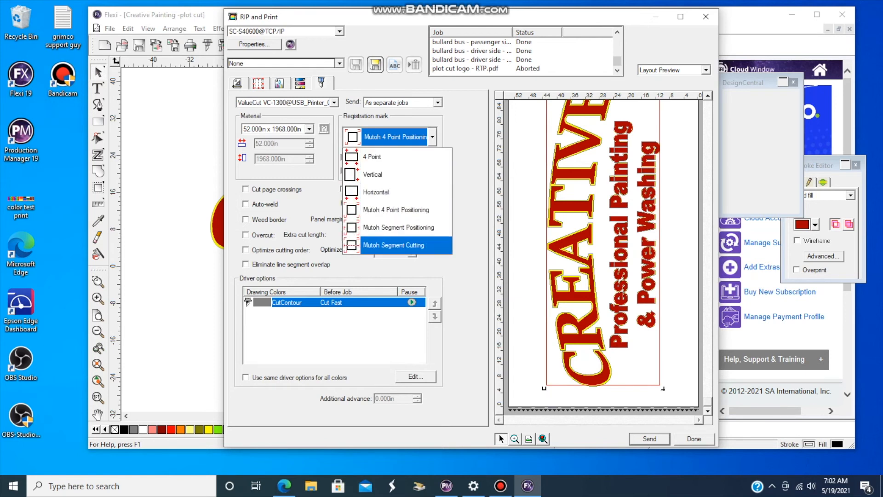
key("Return")
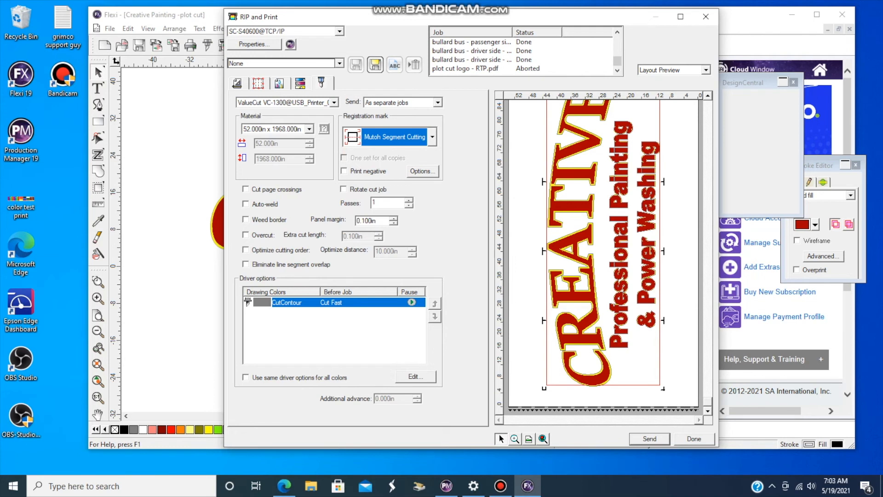
Send the Creative Painting job to the SC-S40600 printer and ValueCut VC-1300 cutter as separate jobs, and minimize the design window
left_click(237, 83)
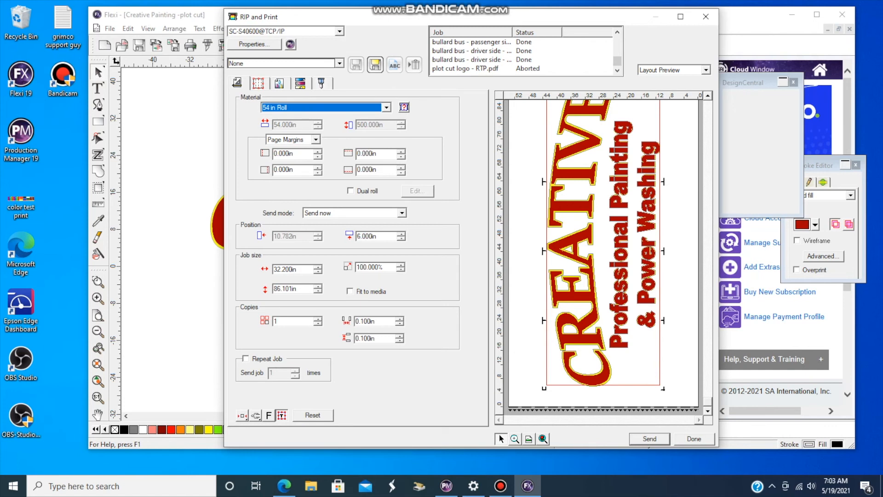
left_click(649, 439)
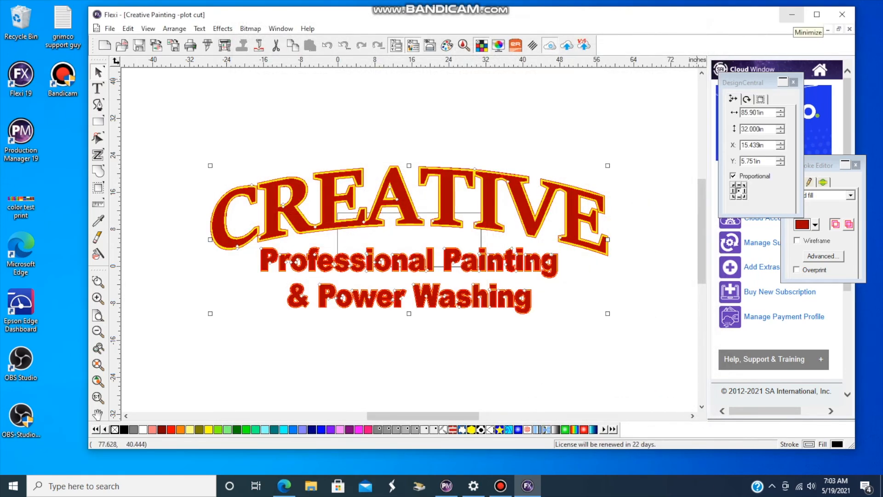
left_click(792, 15)
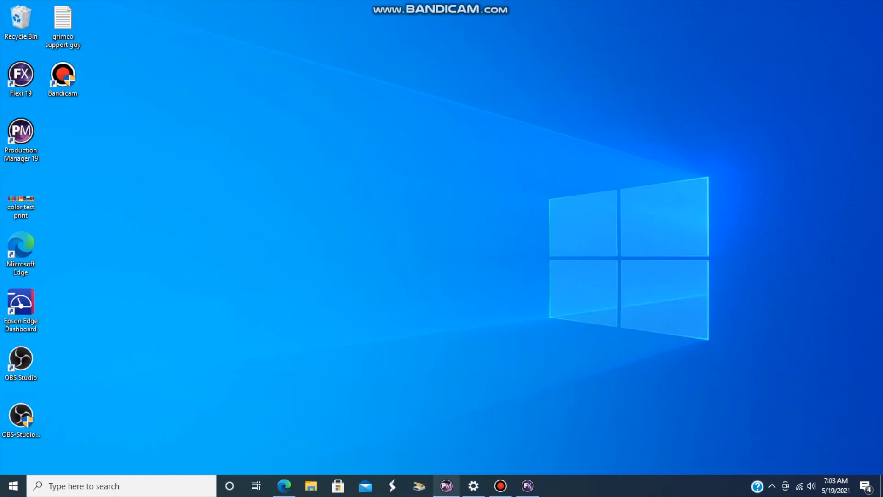
Switch to Production Manager and examine the Creative Painting print job in the Epson queue and its cut job in the Mutoh ValueCut queue
left_click(446, 486)
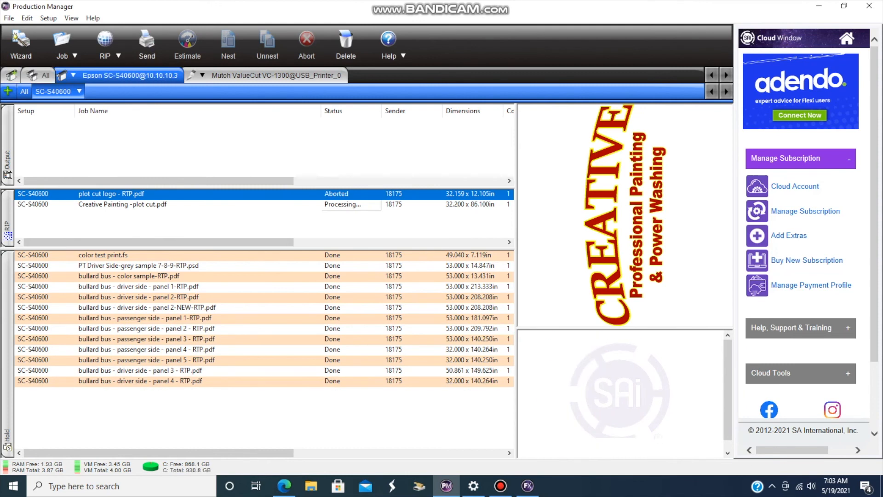
left_click(123, 204)
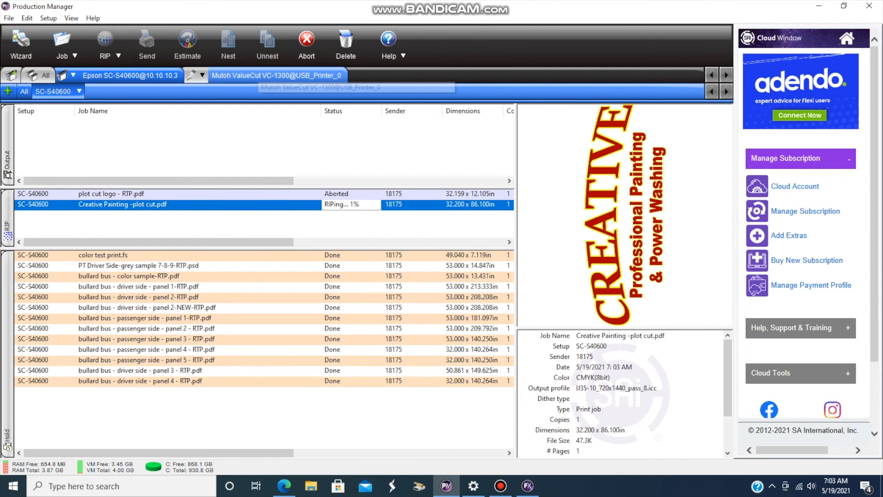
left_click(262, 76)
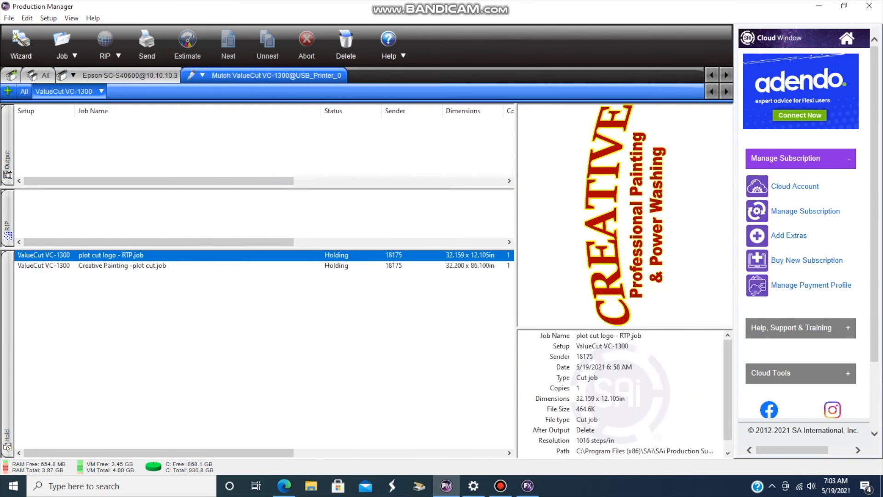
left_click(123, 265)
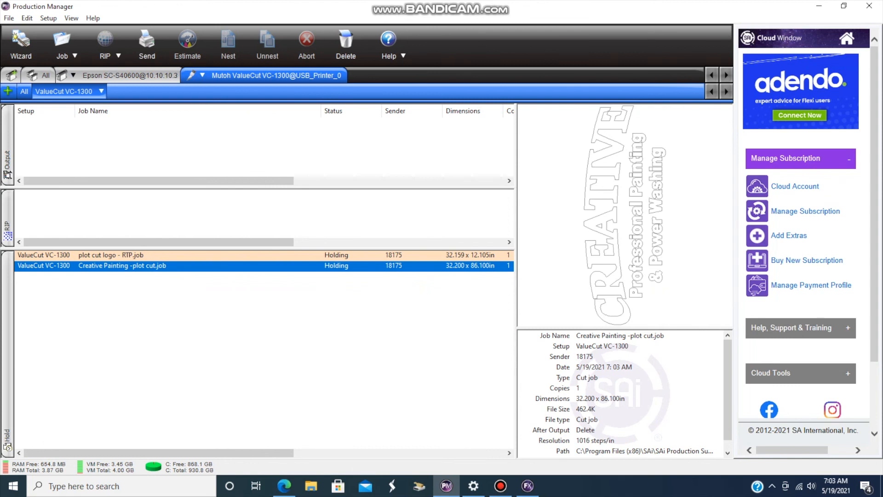
Abort the Creative Painting print job in the Epson SC-S40600 queue, recheck the Mutoh ValueCut queue, and minimize Production Manager
left_click(129, 76)
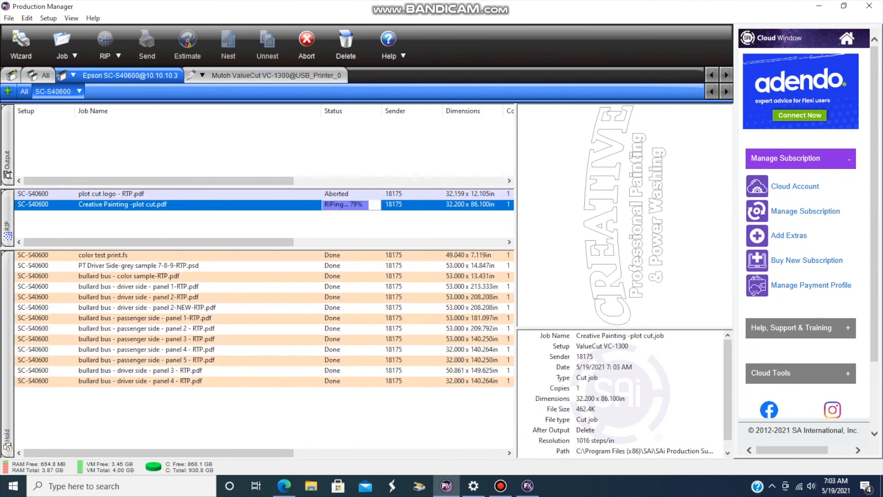
left_click(306, 44)
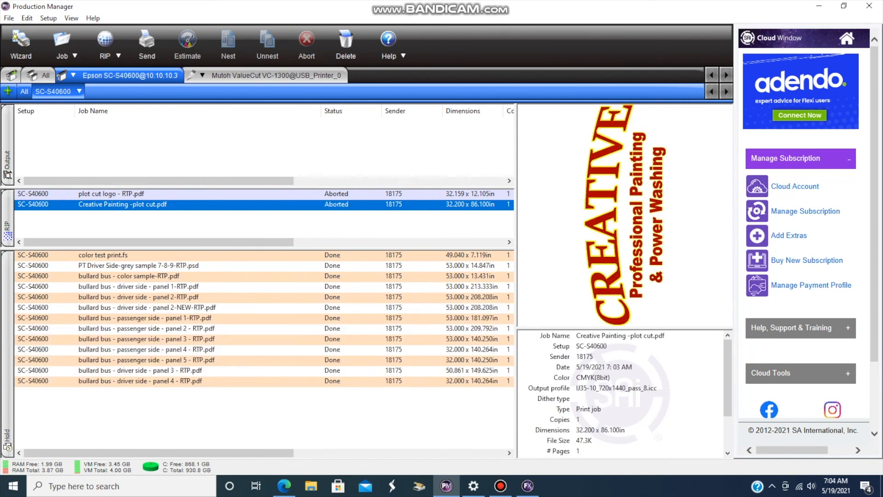
left_click(276, 75)
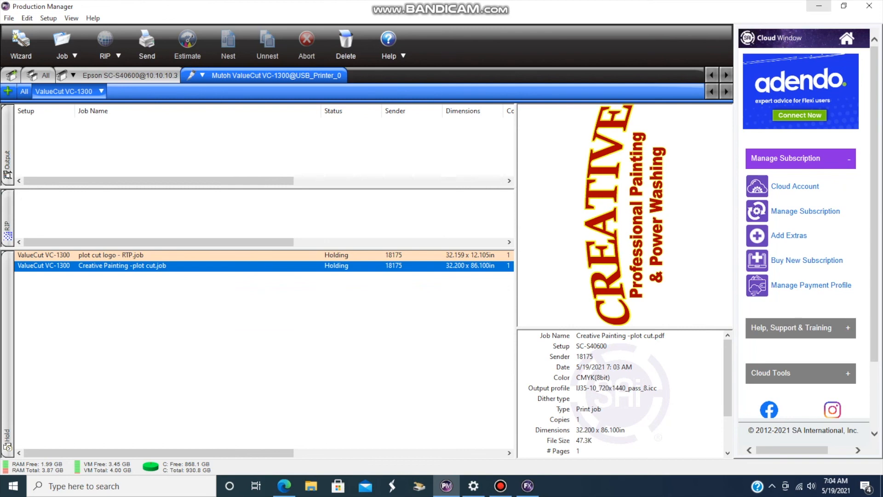
left_click(819, 6)
left_click(501, 486)
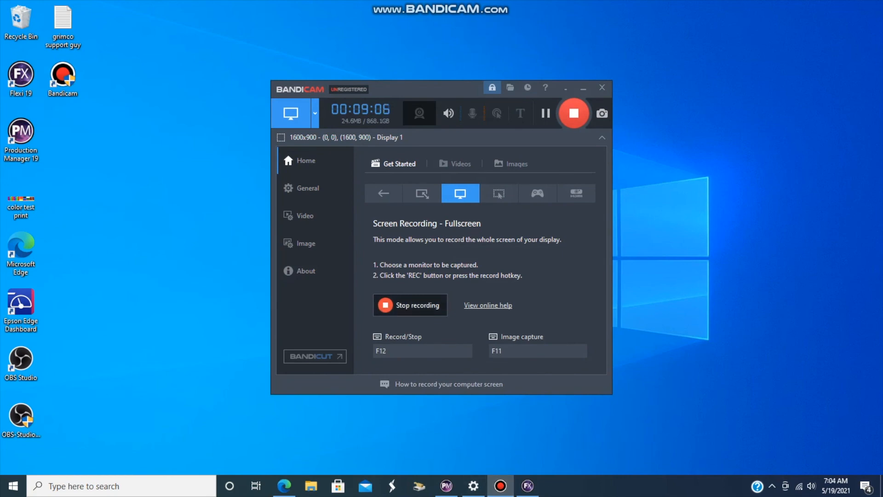
left_click(387, 305)
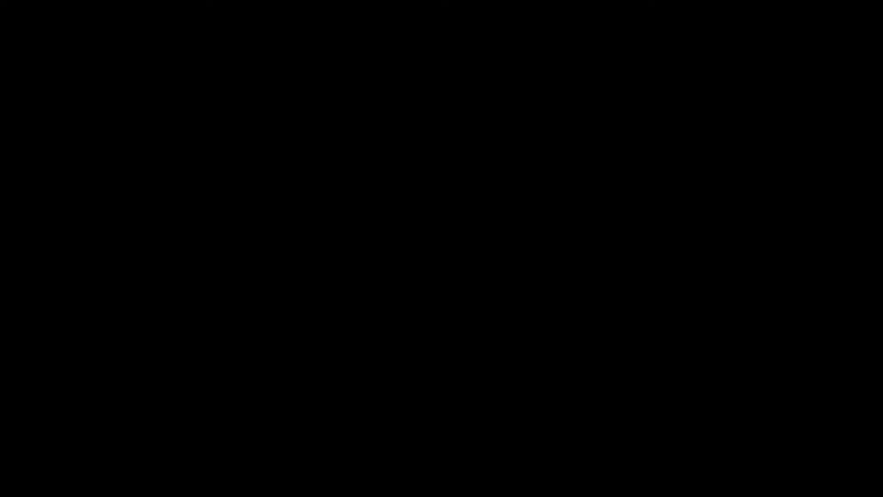